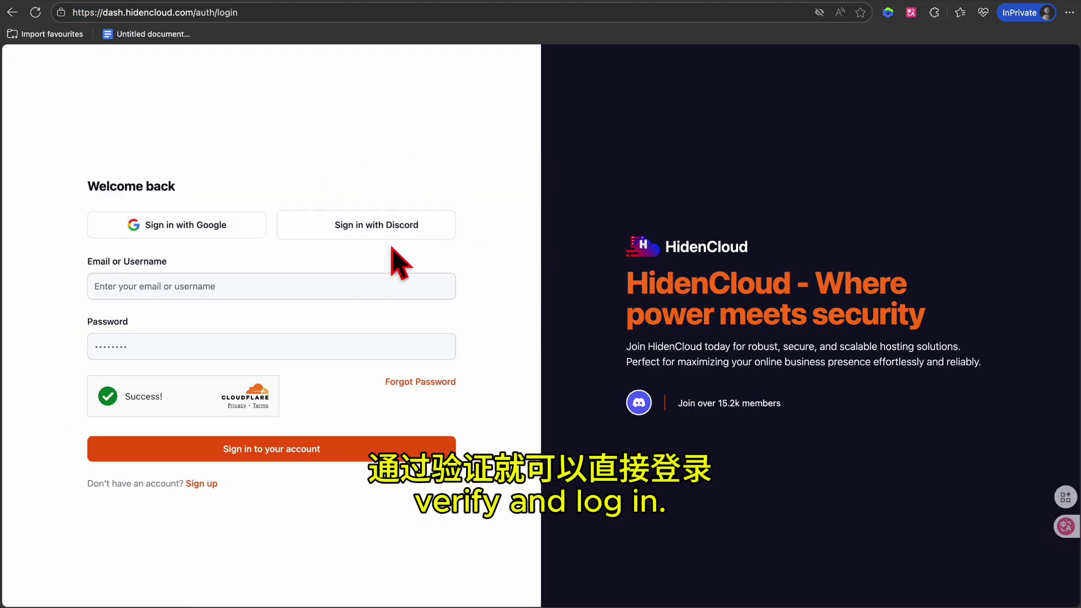
Step: Sign in to HidenCloud with the existing account username
click(195, 277)
text(bnwphsdk)
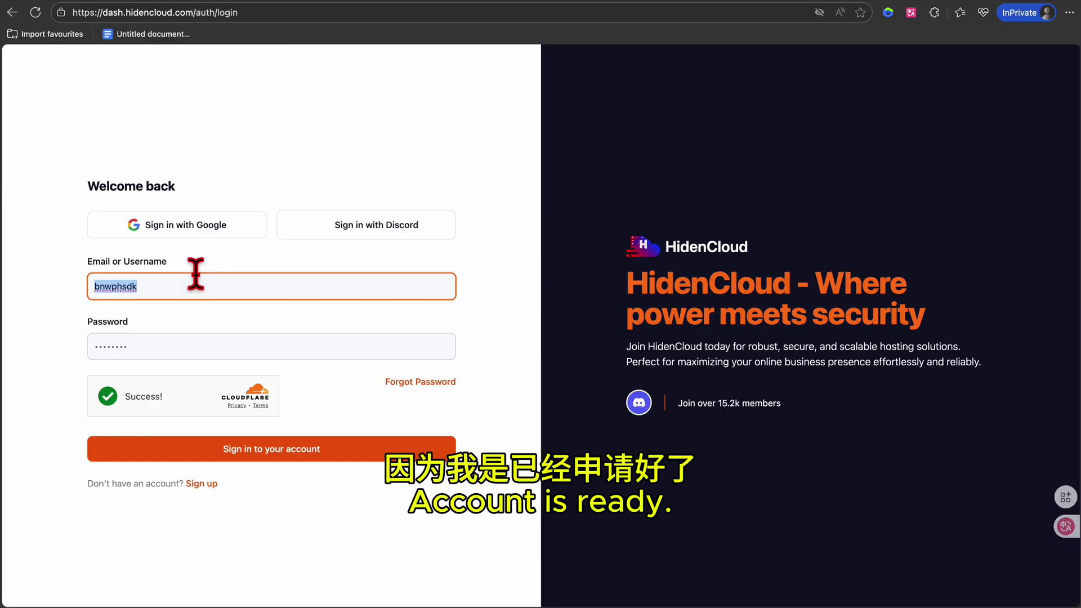
key(Return)
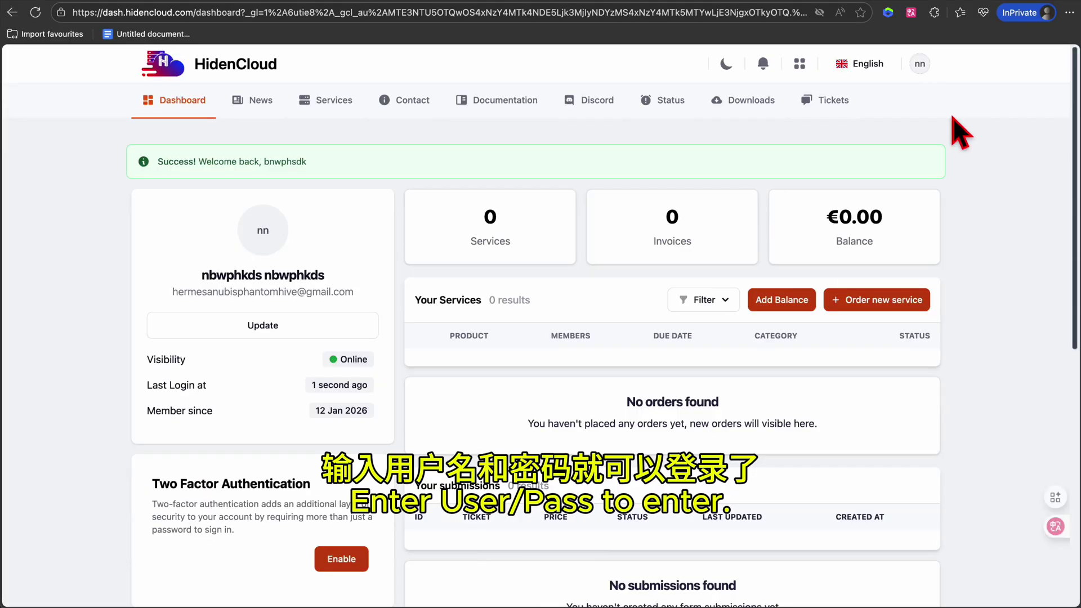
Step: Check the language options, then open Account settings from the avatar menu
click(867, 66)
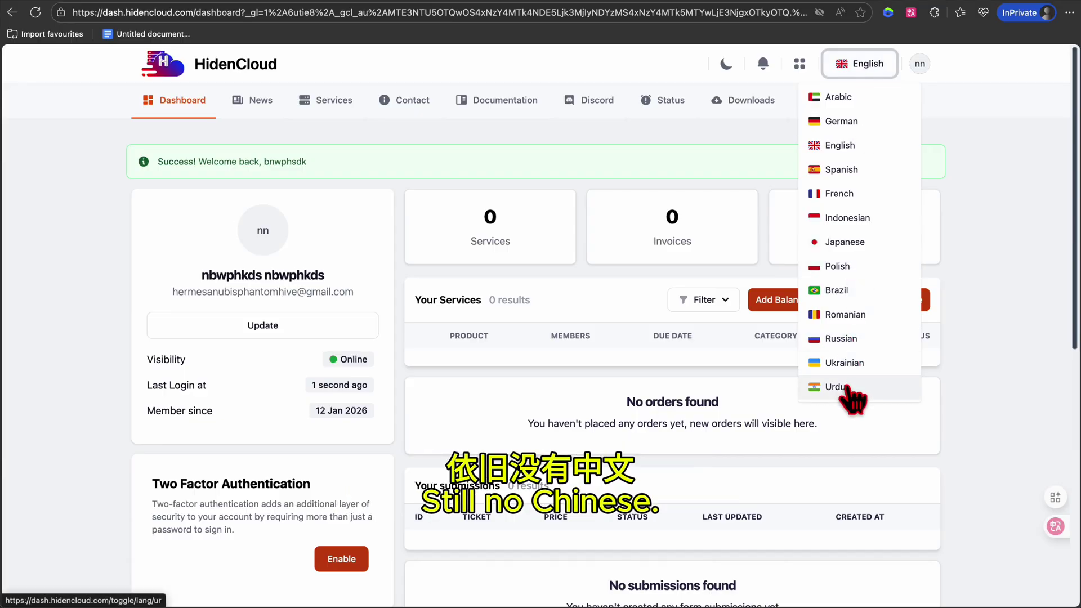
click(920, 65)
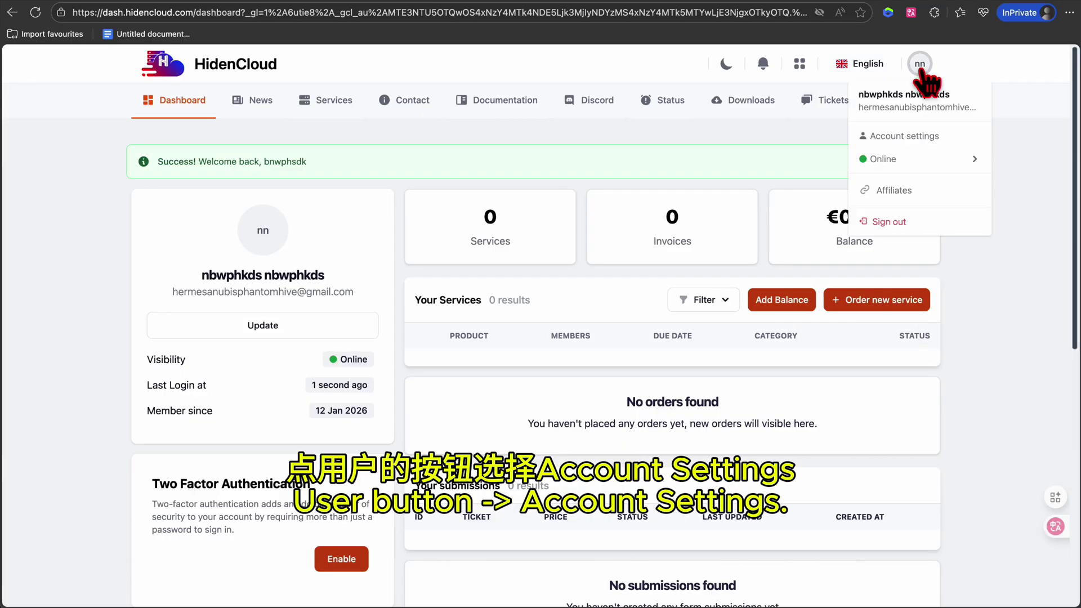
click(896, 138)
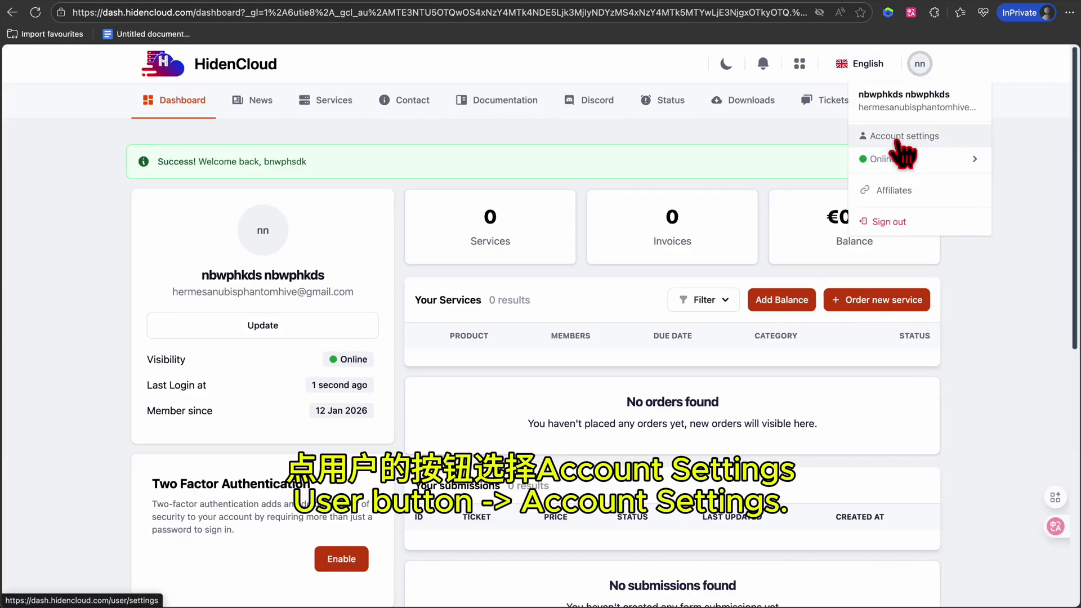
scroll(478, 234, down, 15)
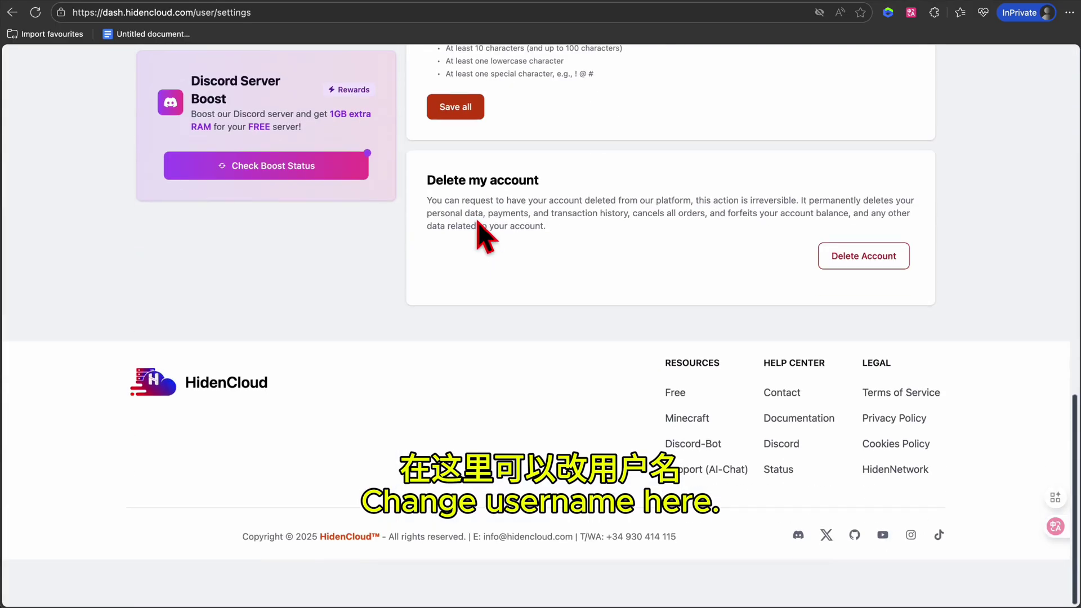
scroll(473, 285, up, 7)
scroll(518, 335, up, 3)
scroll(633, 406, down, 4)
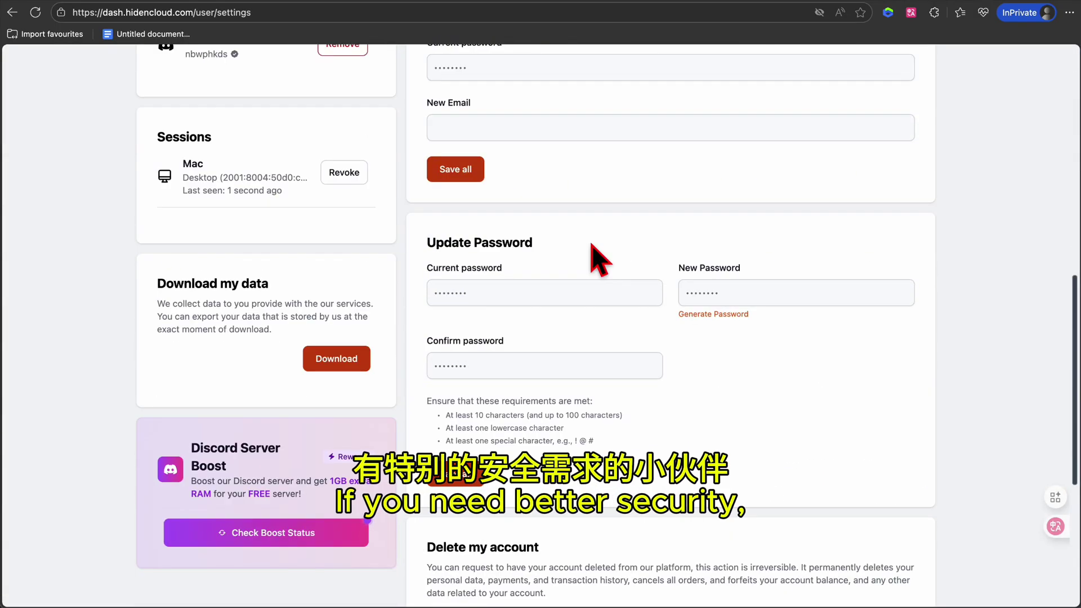
scroll(597, 261, up, 10)
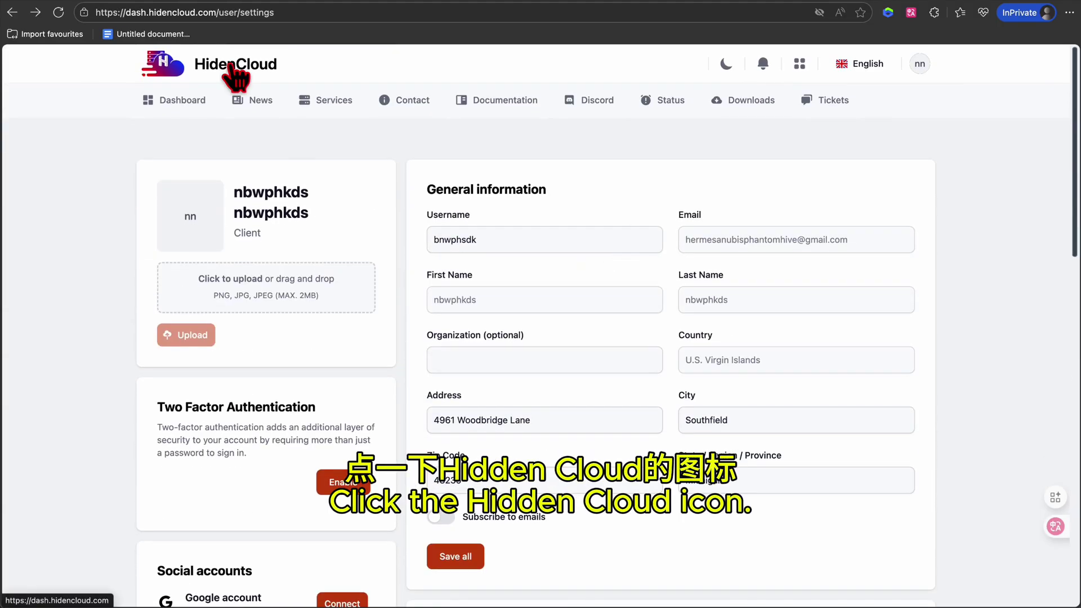
Step: Go to the main HidenCloud site and open the Free server offer page
click(231, 66)
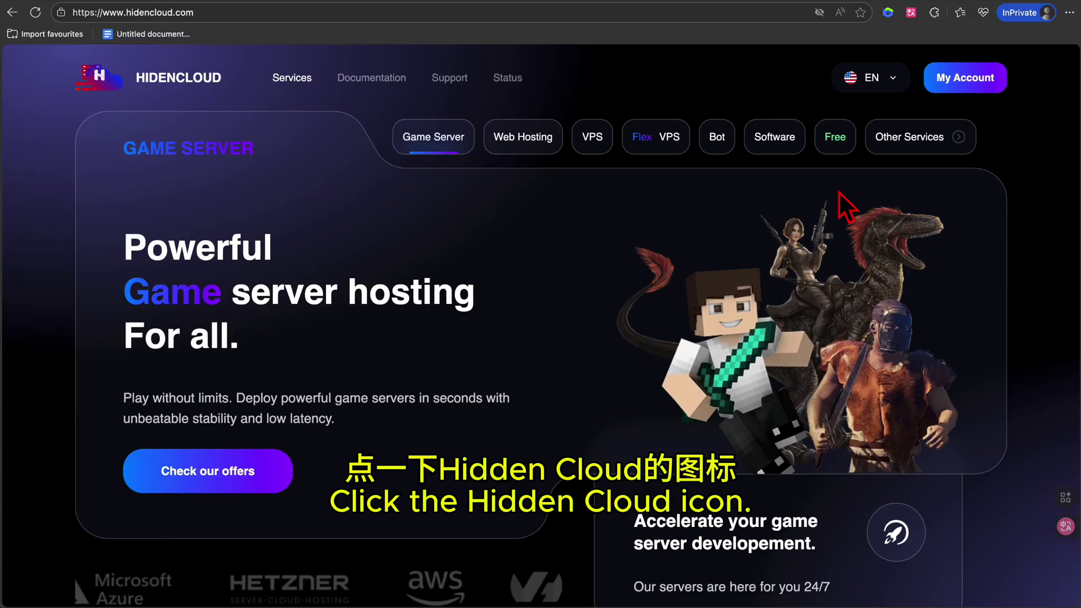
click(836, 146)
scroll(586, 337, down, 10)
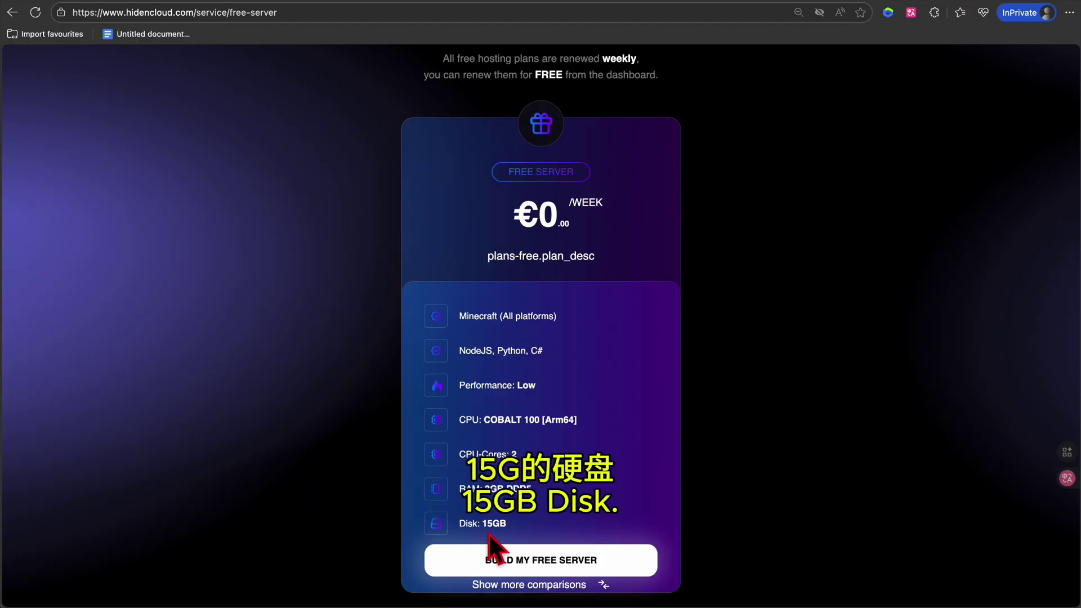
scroll(619, 490, down, 1)
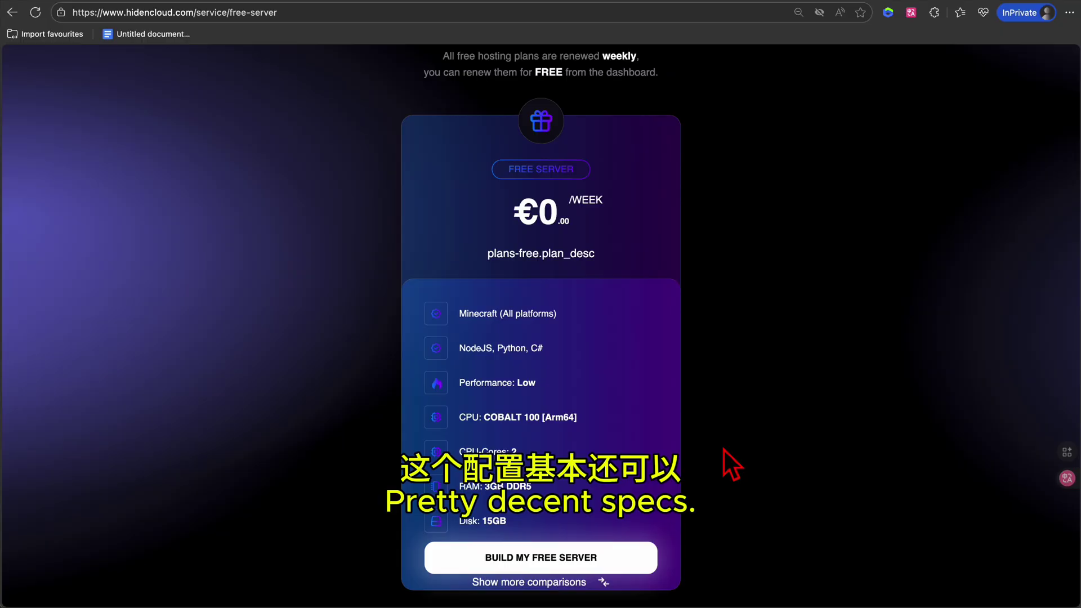
Step: Review the €0/week Free Server plan's weekly renewal note and its NodeJS, 3GB RAM, 15GB disk specs
triple_click(562, 56)
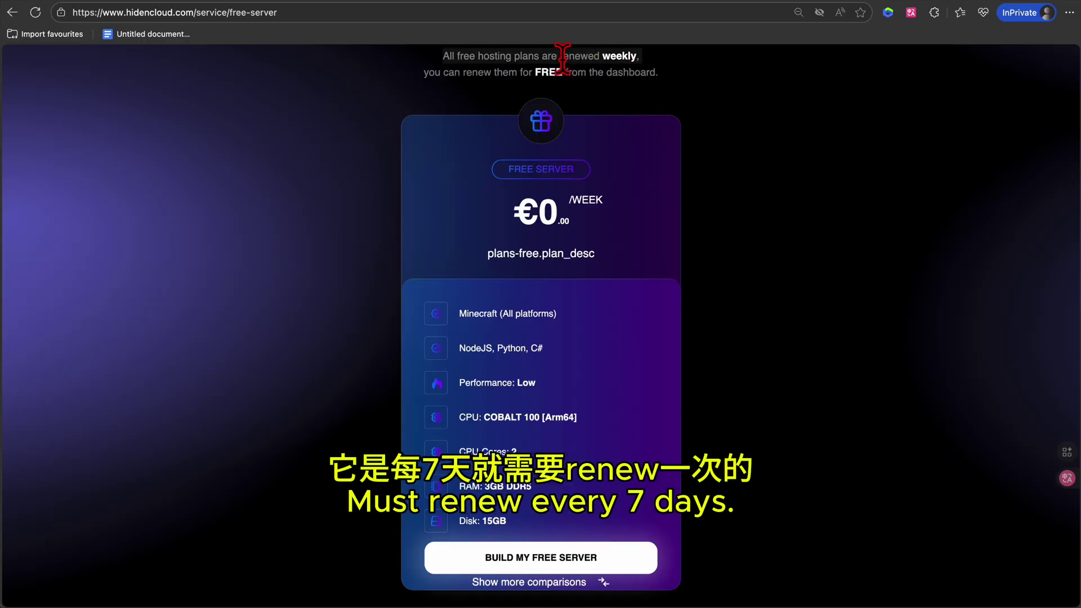
click(563, 56)
scroll(728, 125, up, 1)
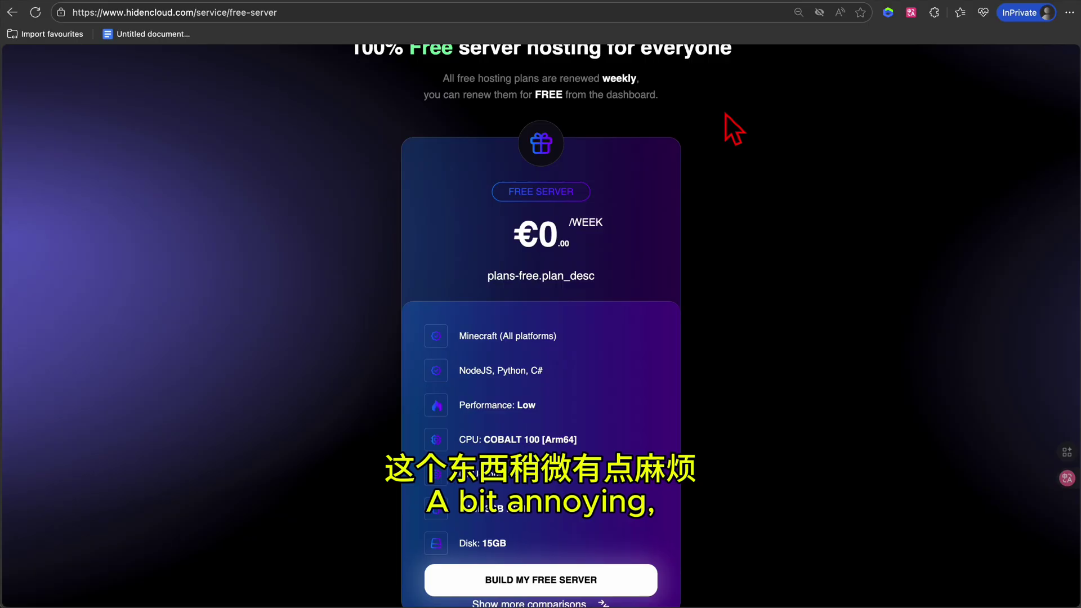
click(635, 89)
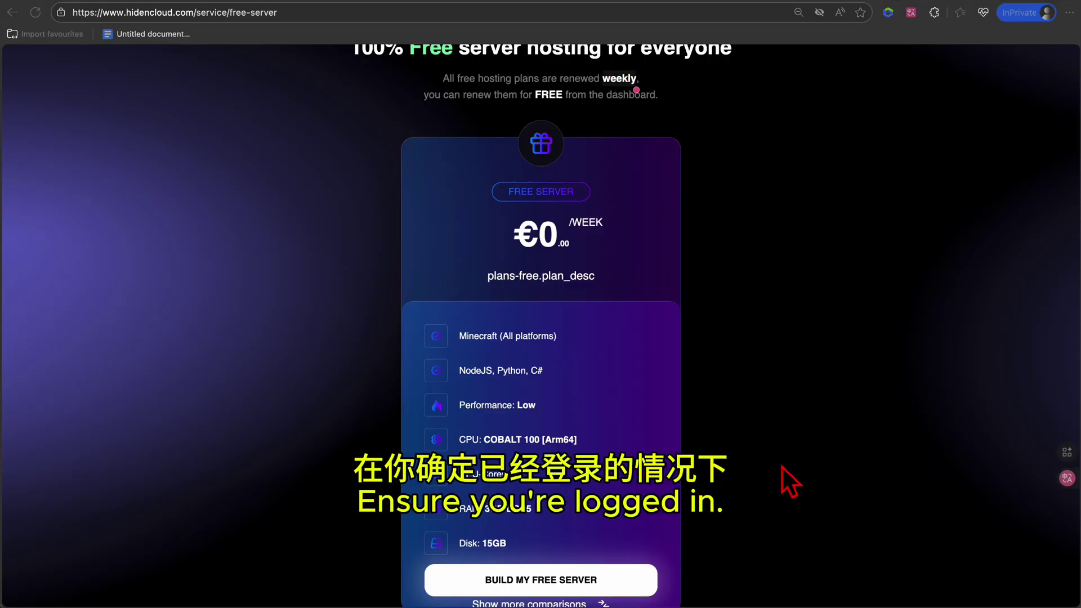
scroll(791, 481, up, 15)
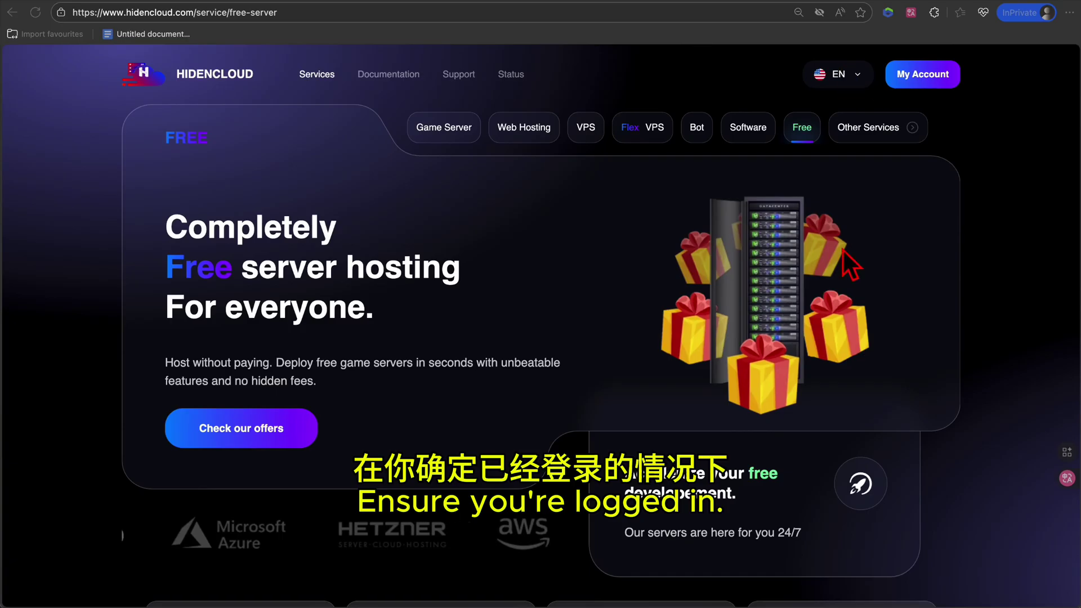
scroll(736, 382, down, 15)
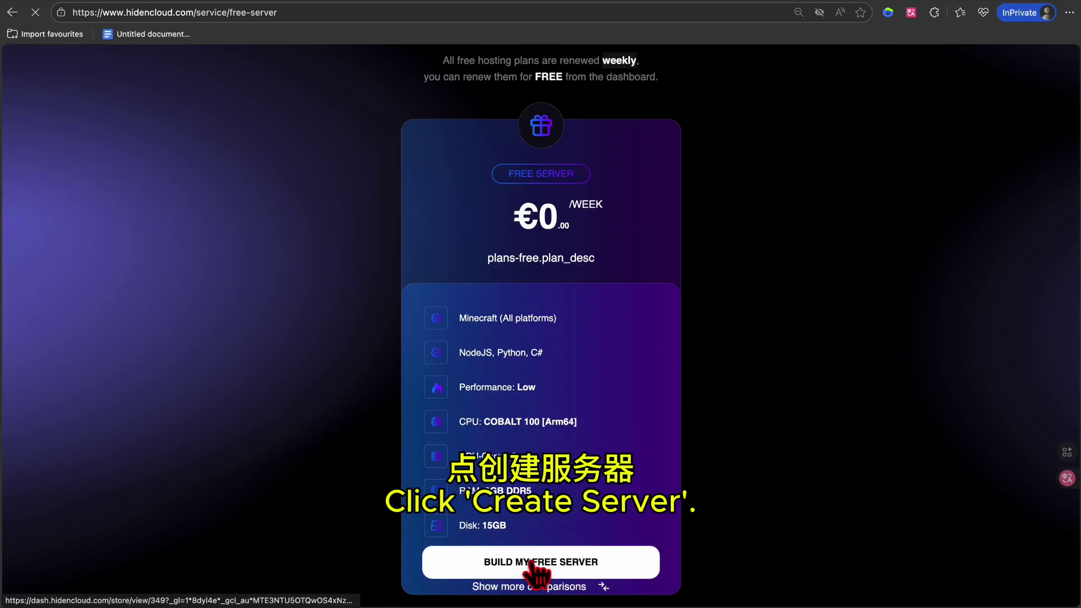
Step: Start ordering the free server and review its specs, including Ports, on the checkout page
click(520, 565)
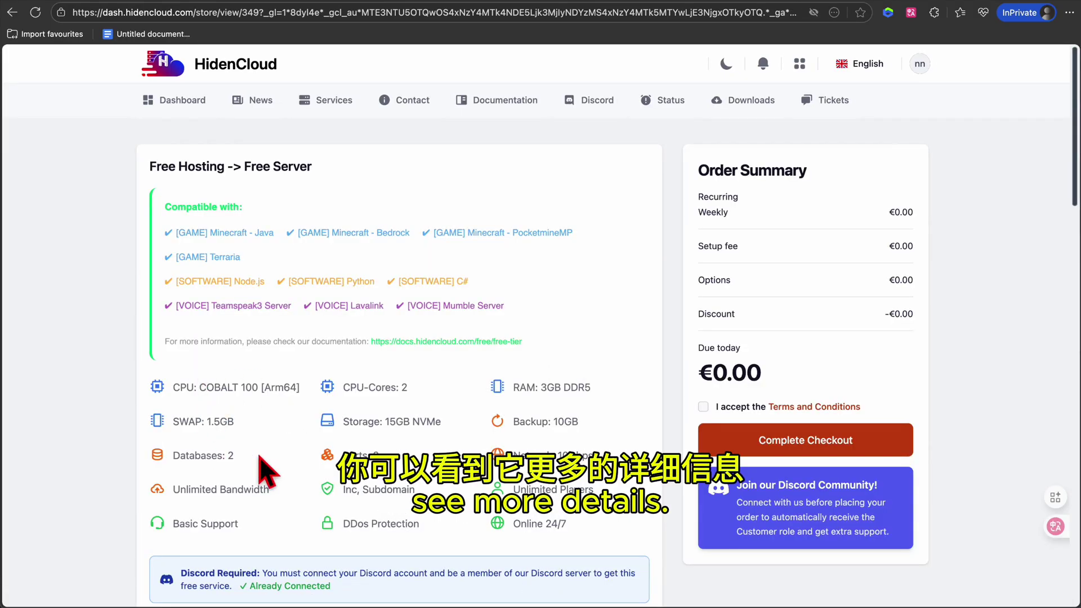
double_click(355, 455)
scroll(426, 472, down, 8)
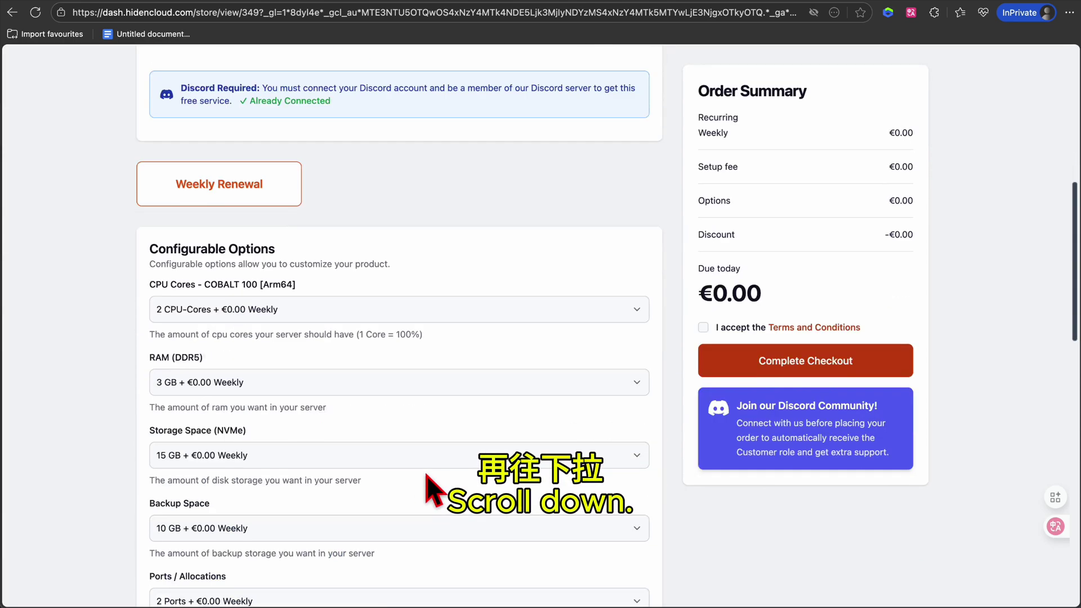
scroll(343, 287, down, 5)
scroll(332, 315, down, 1)
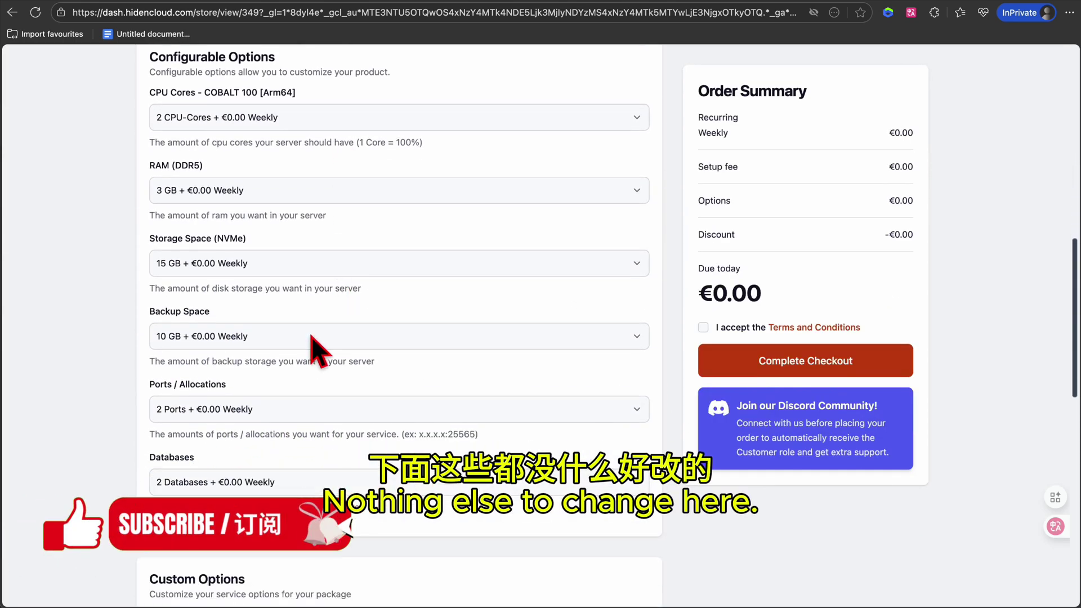
scroll(313, 343, down, 4)
scroll(319, 357, down, 1)
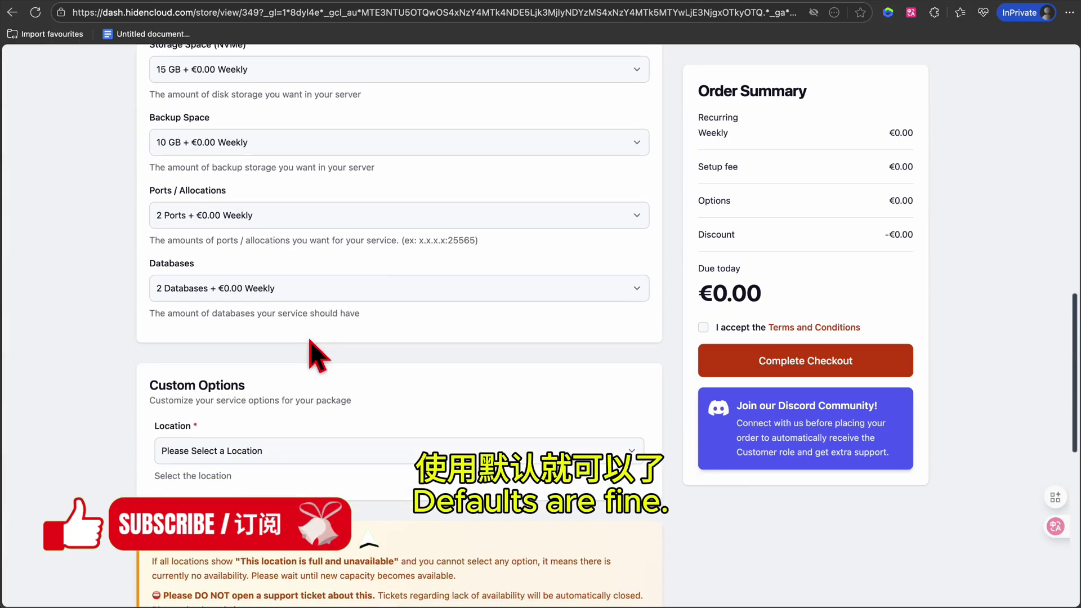
scroll(193, 262, down, 4)
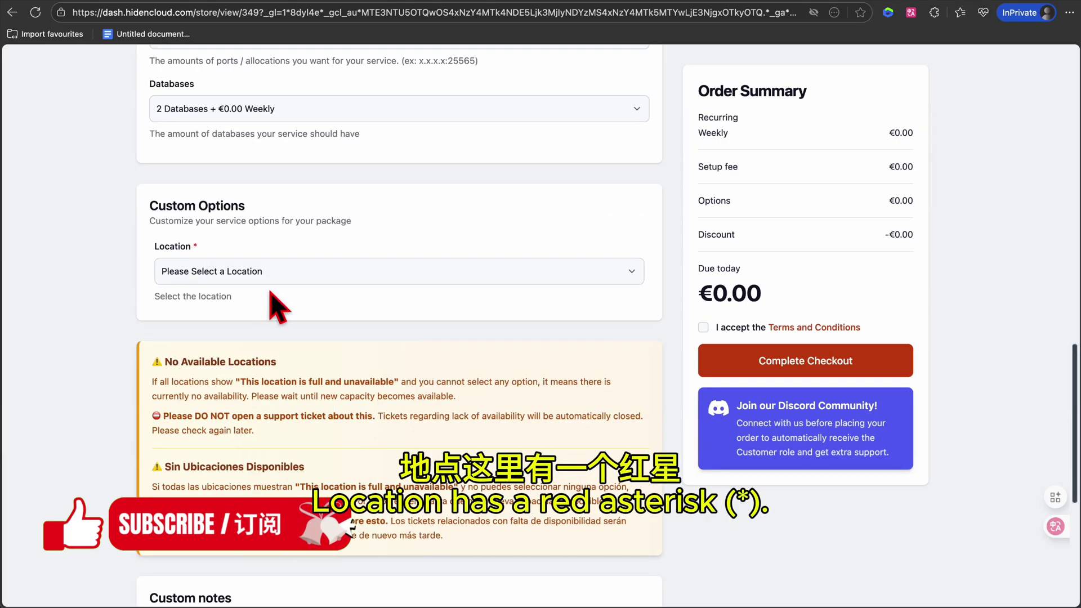
Step: Check the Location dropdown and find every location full, with zero prices in the Order Summary
click(296, 277)
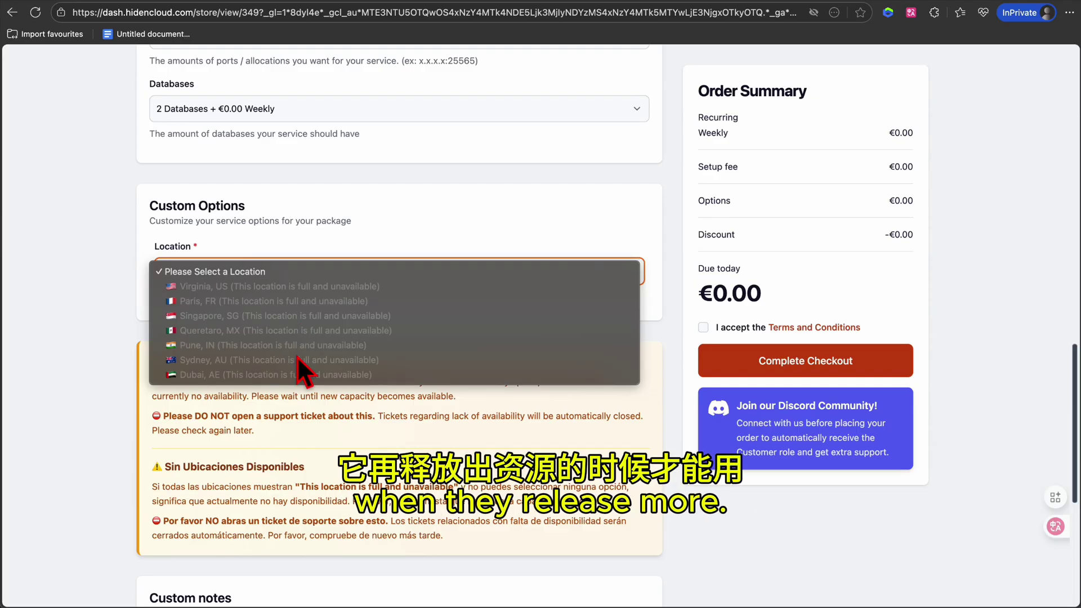
click(397, 192)
drag(150, 363, 281, 442)
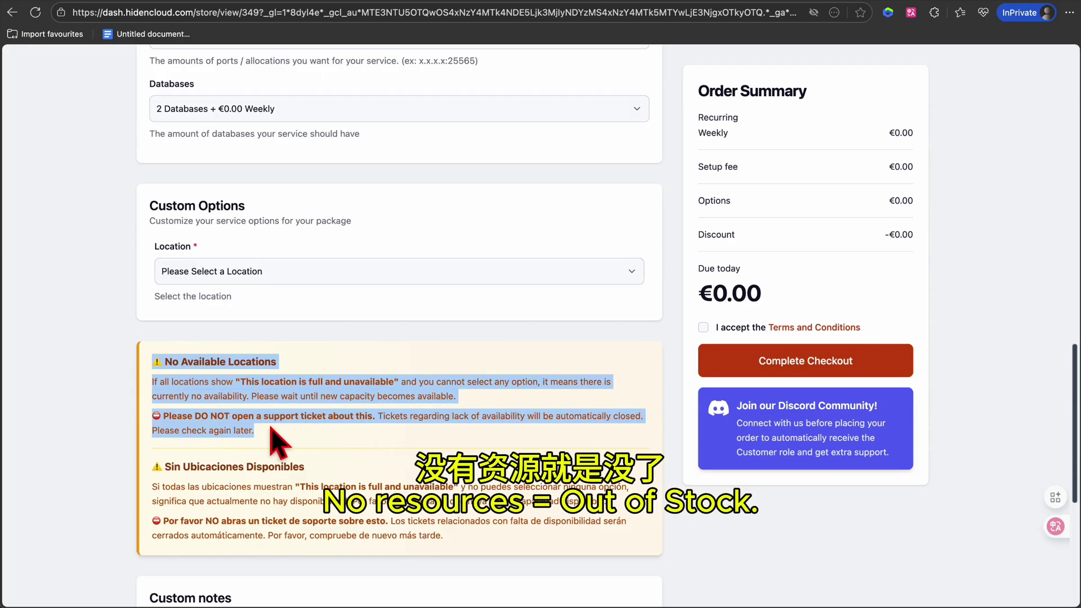
click(376, 458)
scroll(394, 458, up, 2)
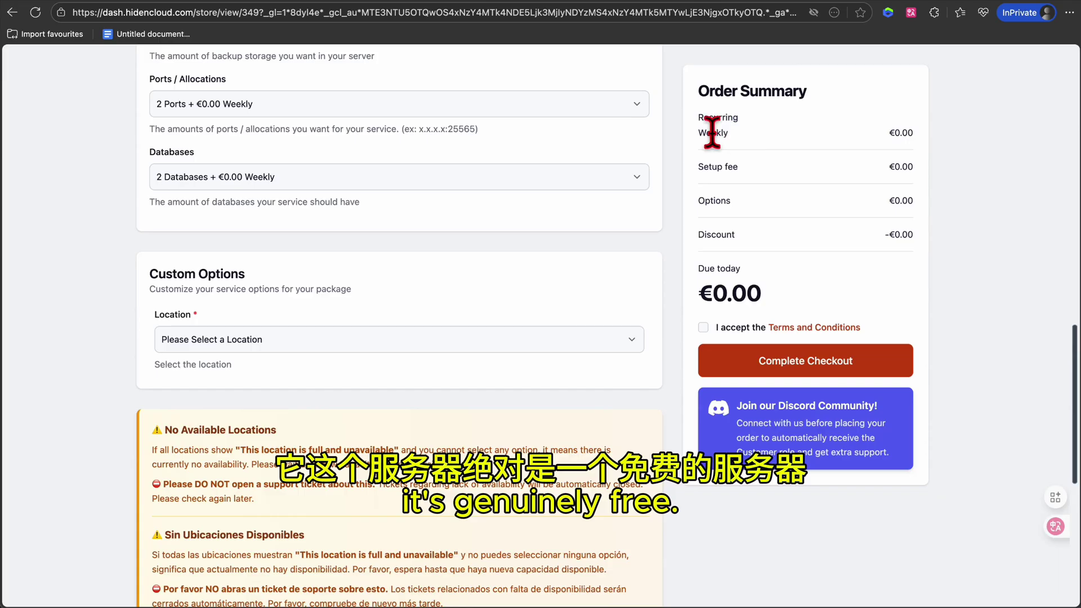
drag(888, 129, 935, 265)
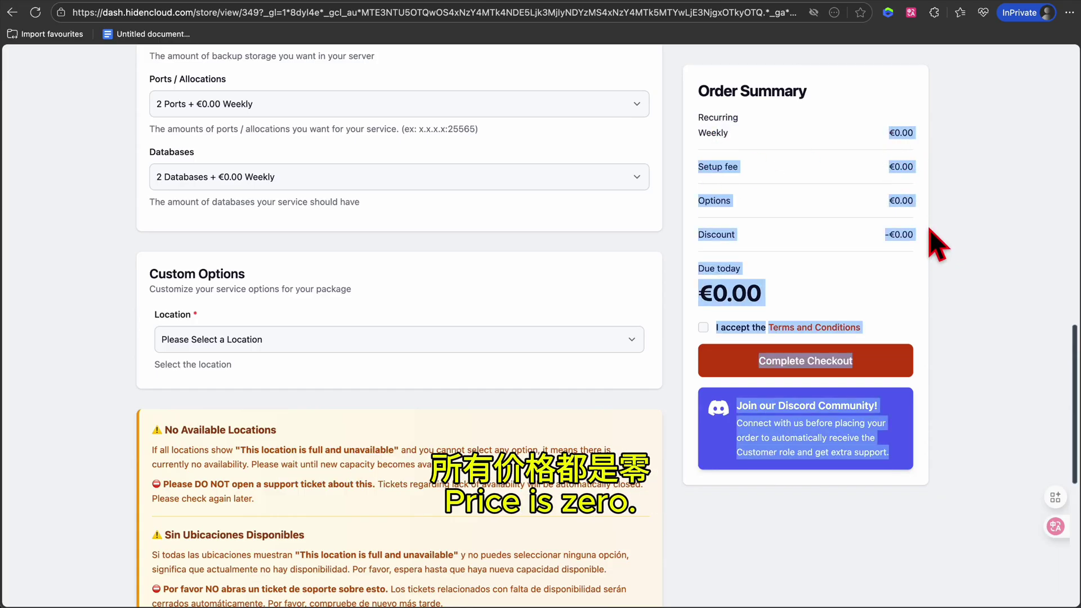
click(937, 234)
click(515, 343)
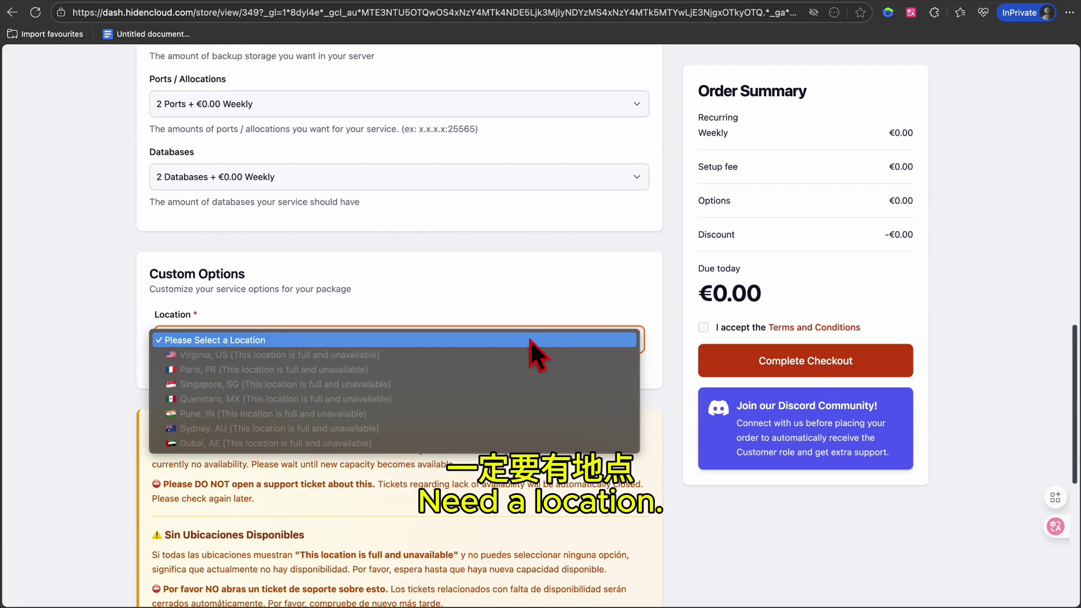
click(809, 250)
Step: Accept the Terms and Conditions and review the zero-cost Order Summary
click(703, 327)
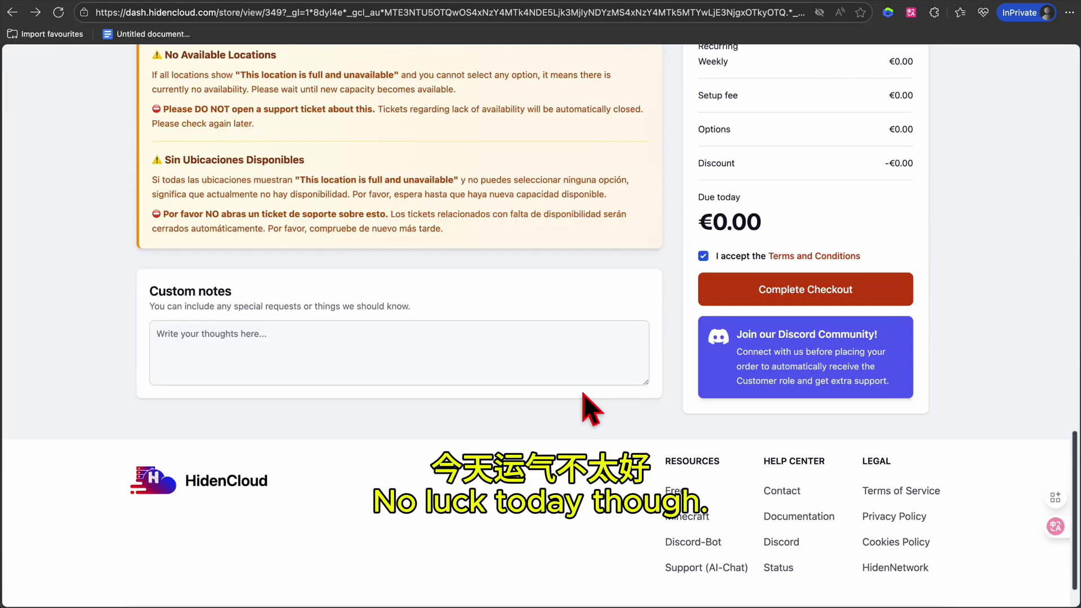
scroll(586, 408, up, 5)
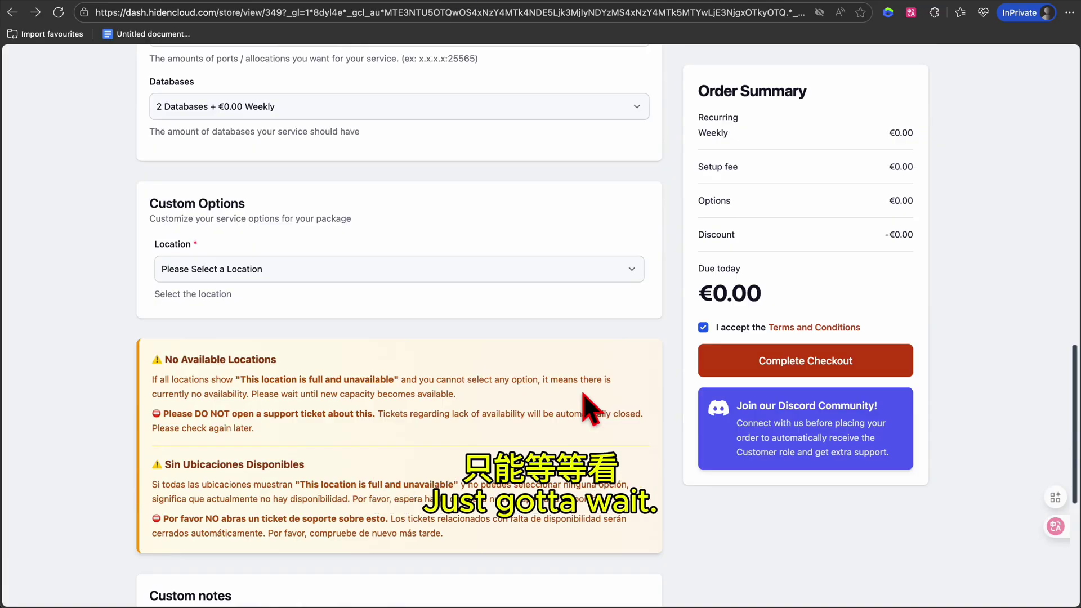
scroll(683, 344, up, 7)
drag(889, 134, 924, 246)
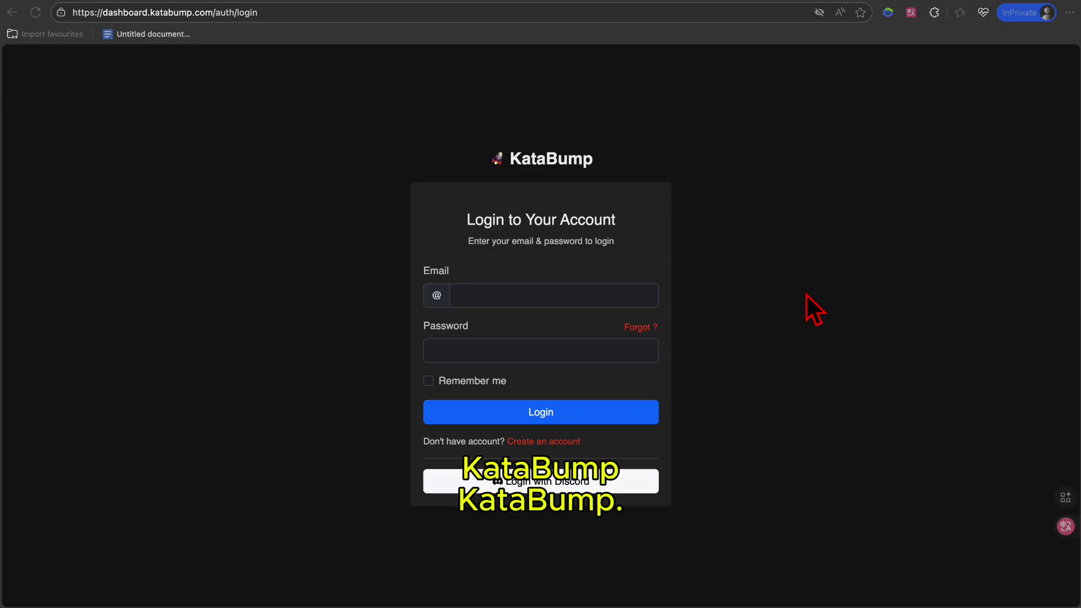
Step: Register a new KataBump account, accepting the terms
click(561, 185)
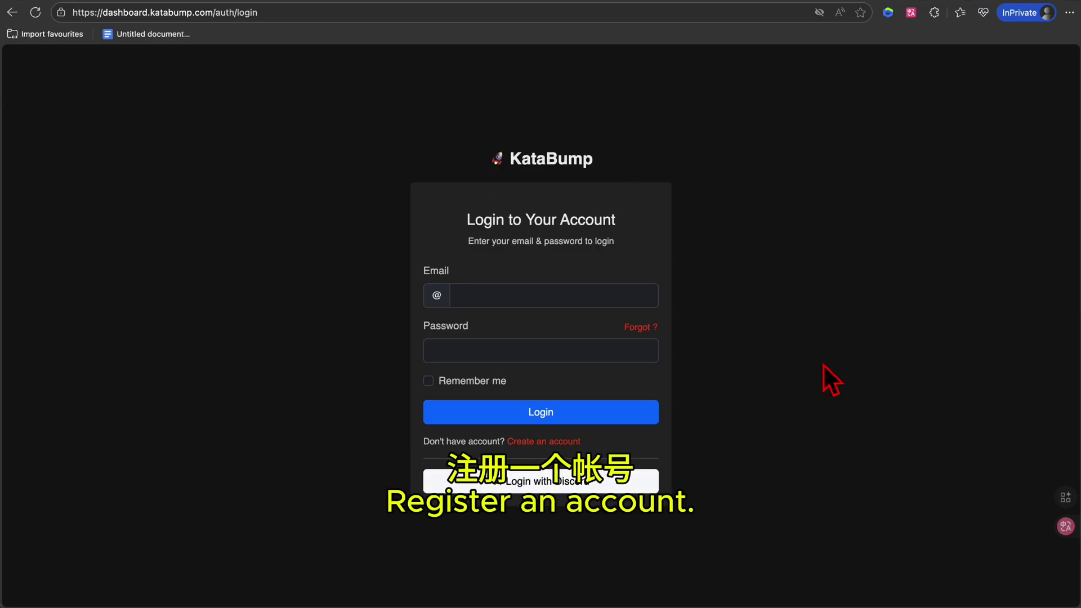
click(531, 443)
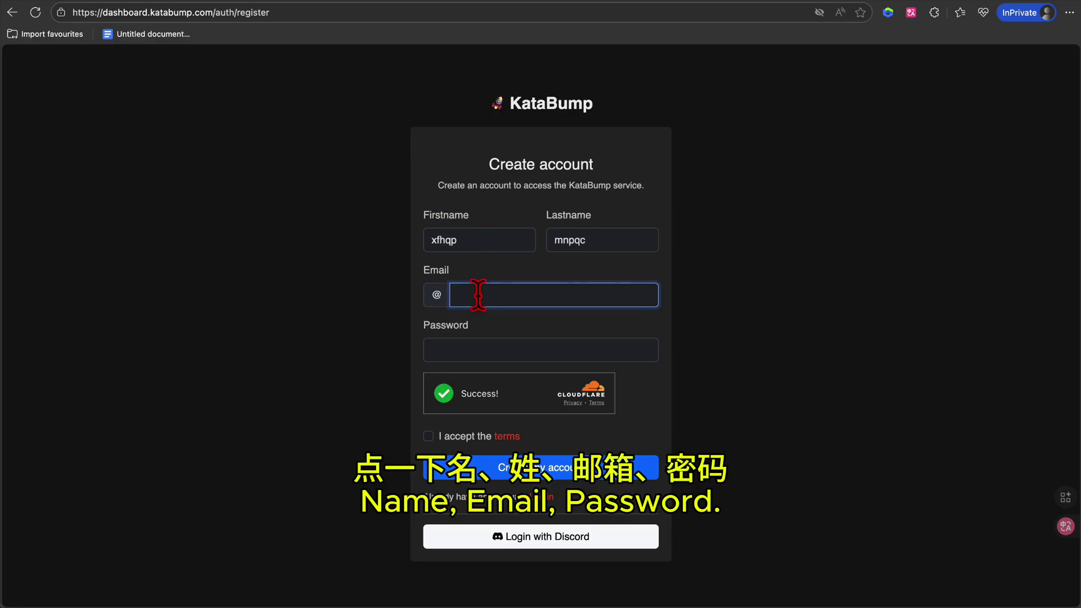
click(444, 437)
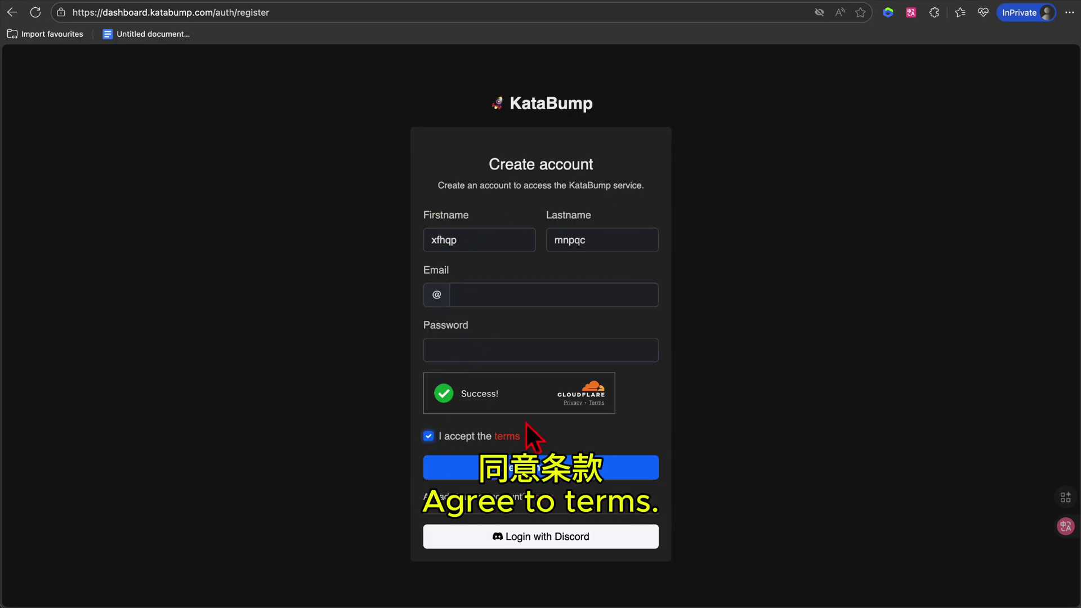
click(571, 481)
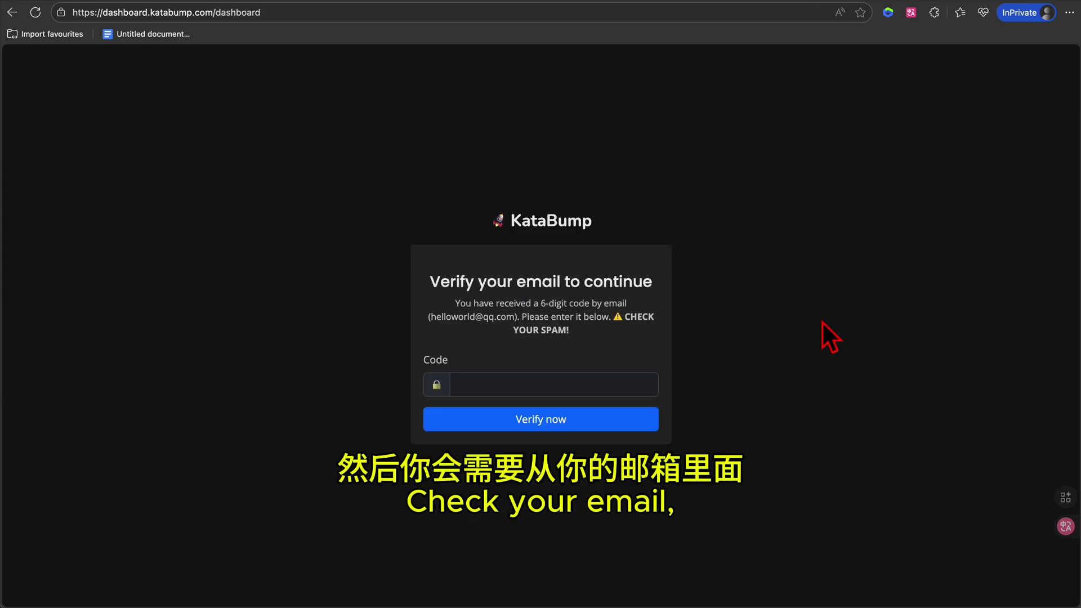
Step: Verify the account e-mail with the emailed 6-digit code
click(543, 383)
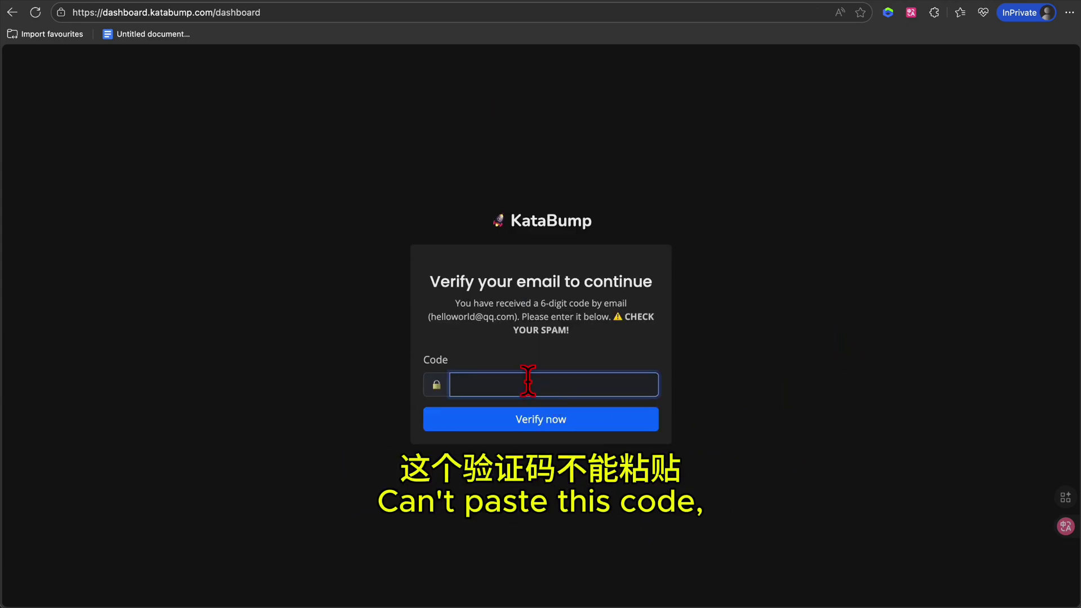
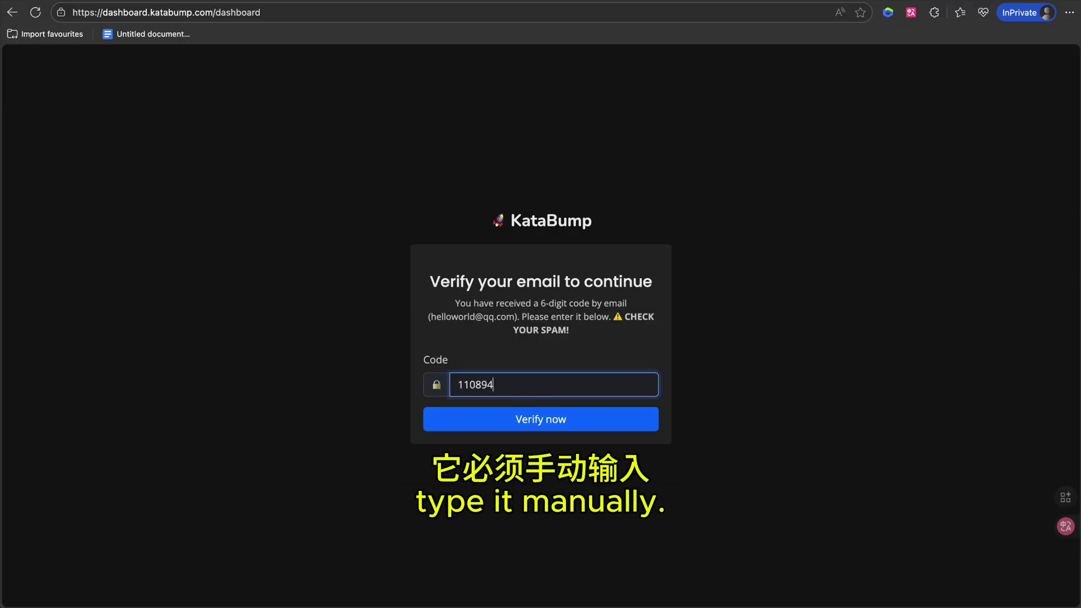
click(549, 414)
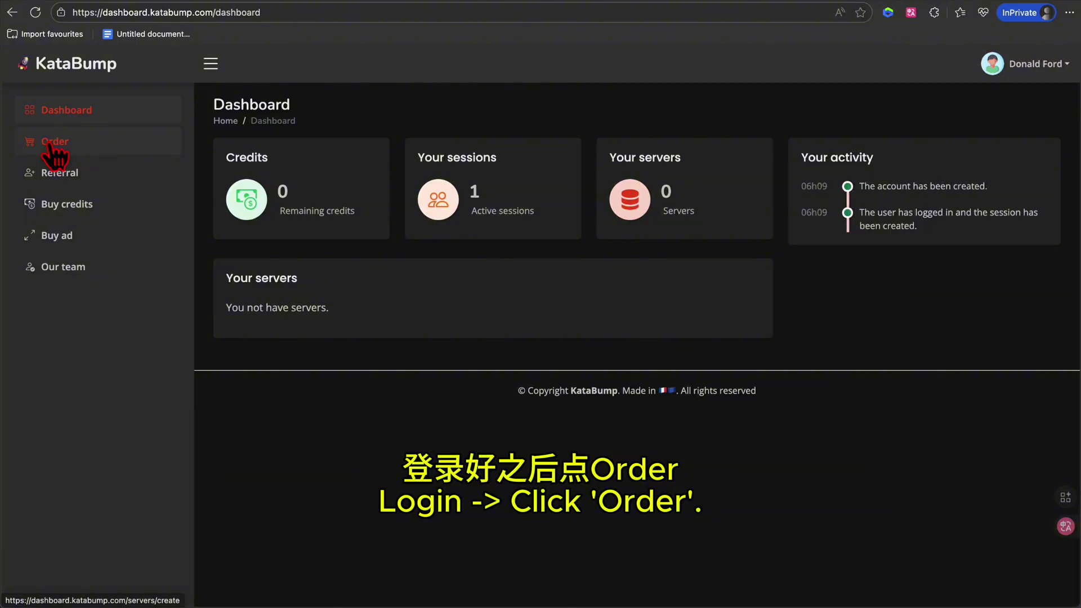
Step: Create the free NodeJs server 'xtdpm' with default resources and open it from the server list
click(52, 144)
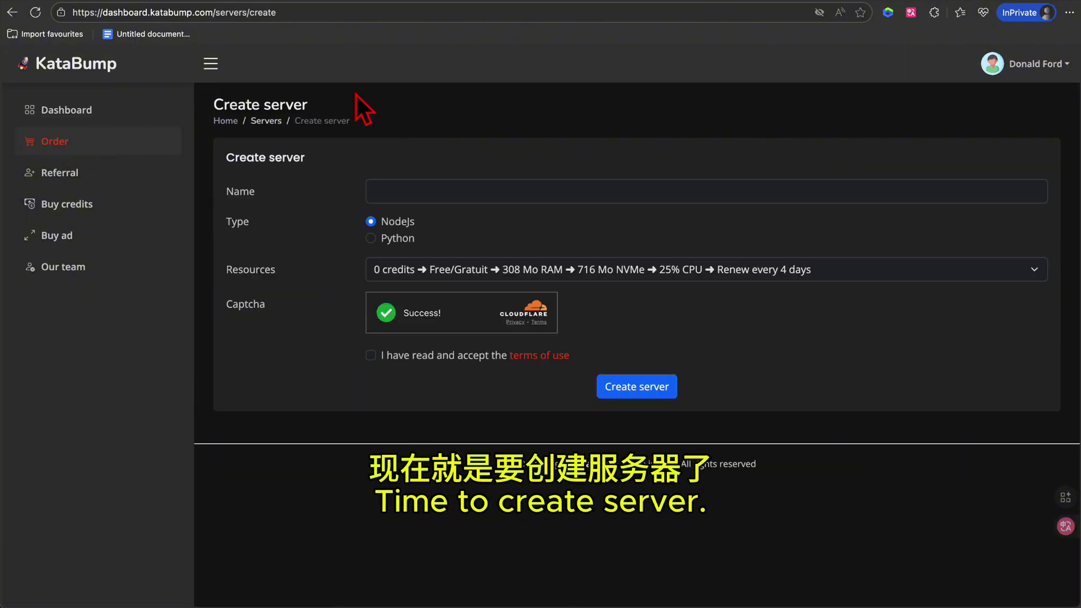
click(421, 194)
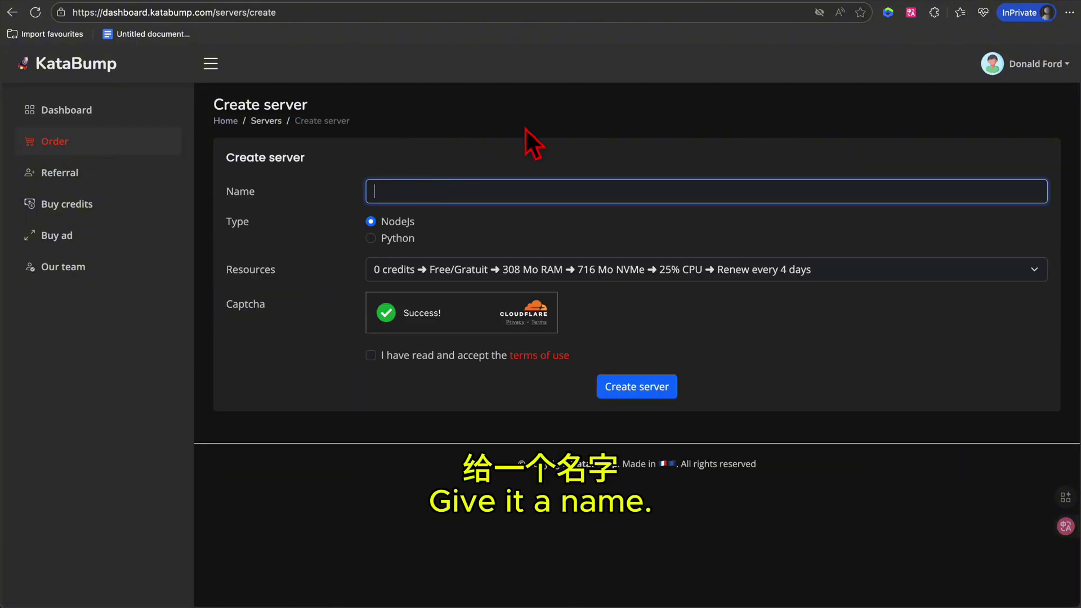
text(xtdpm)
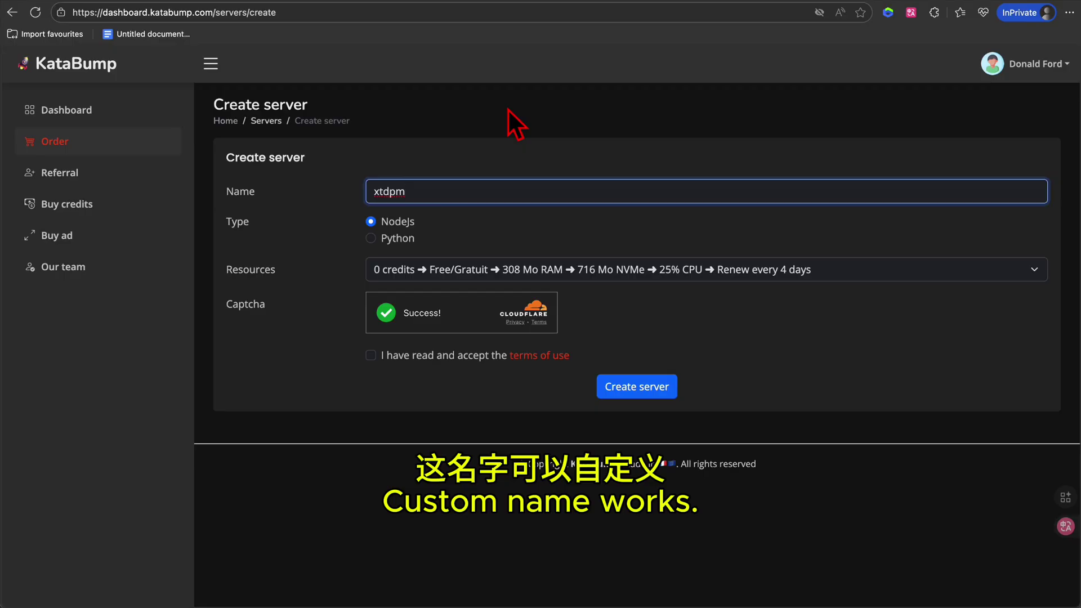
click(502, 147)
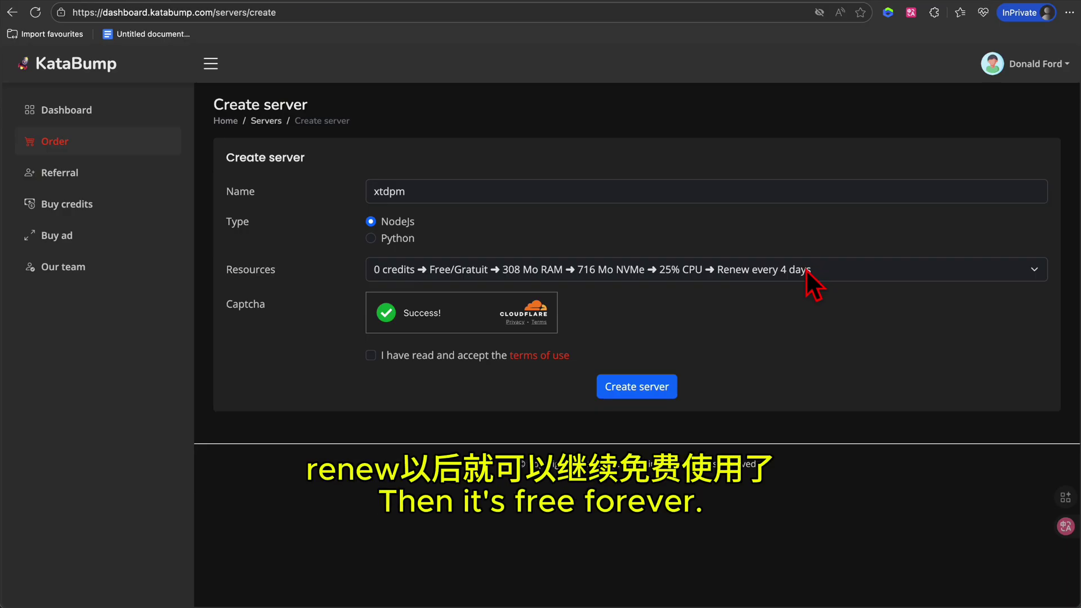
click(371, 356)
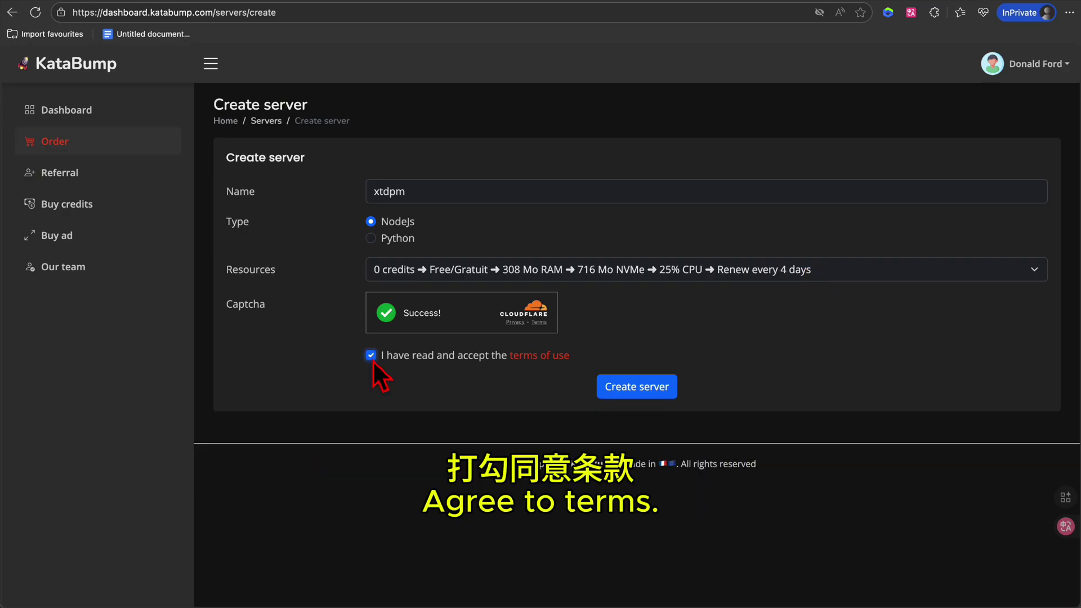
click(647, 394)
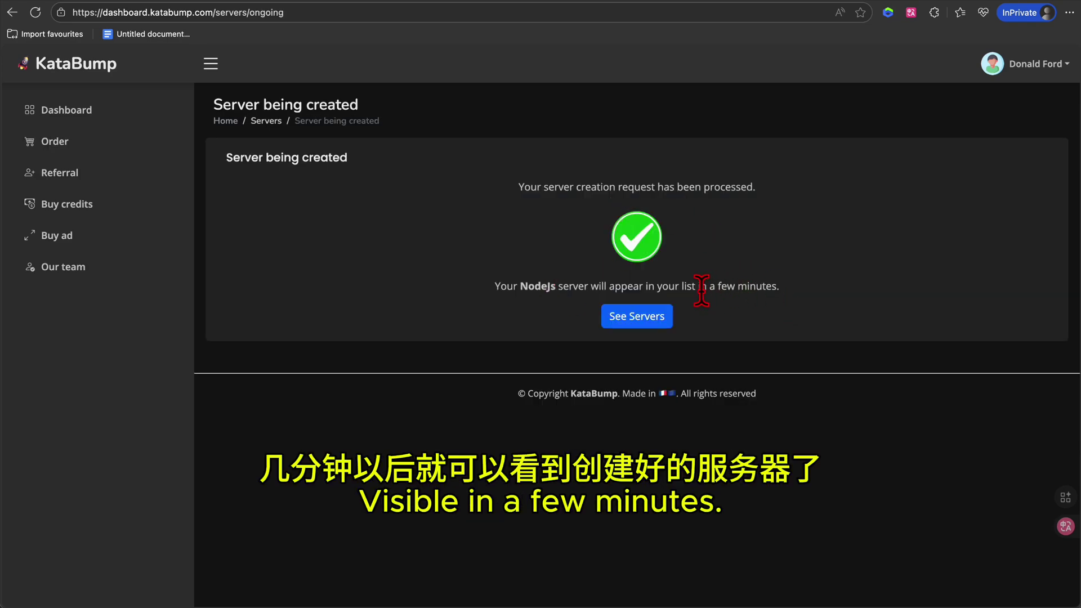
click(640, 320)
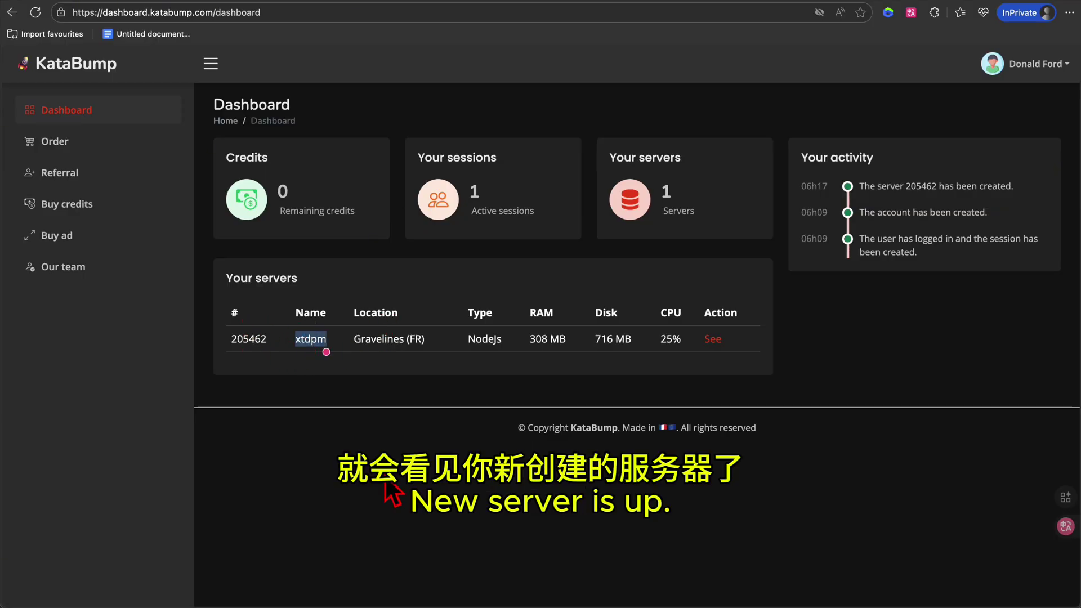
click(713, 339)
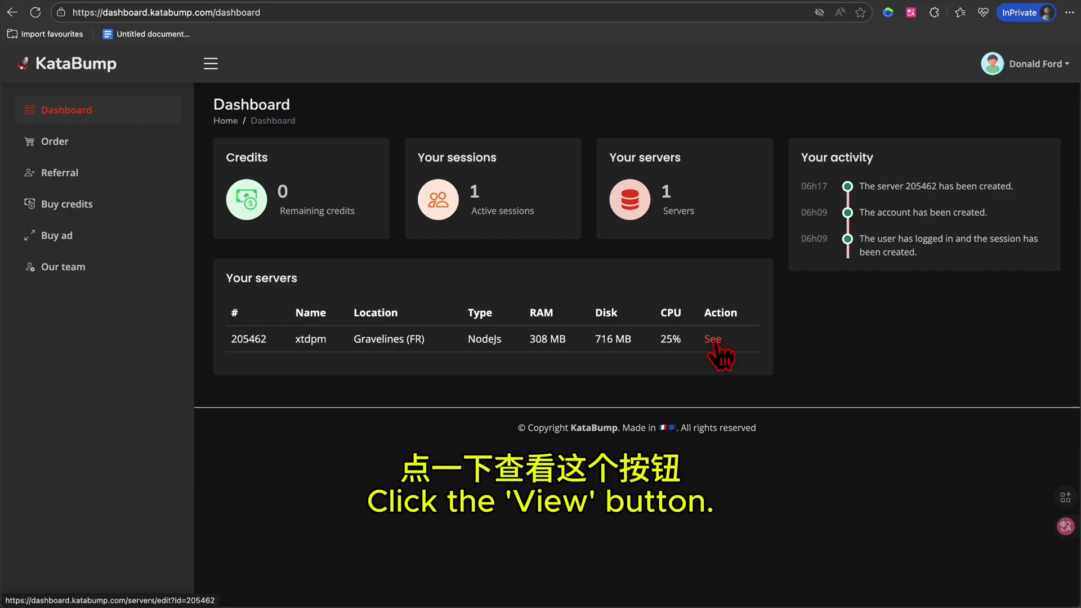
scroll(684, 304, down, 1)
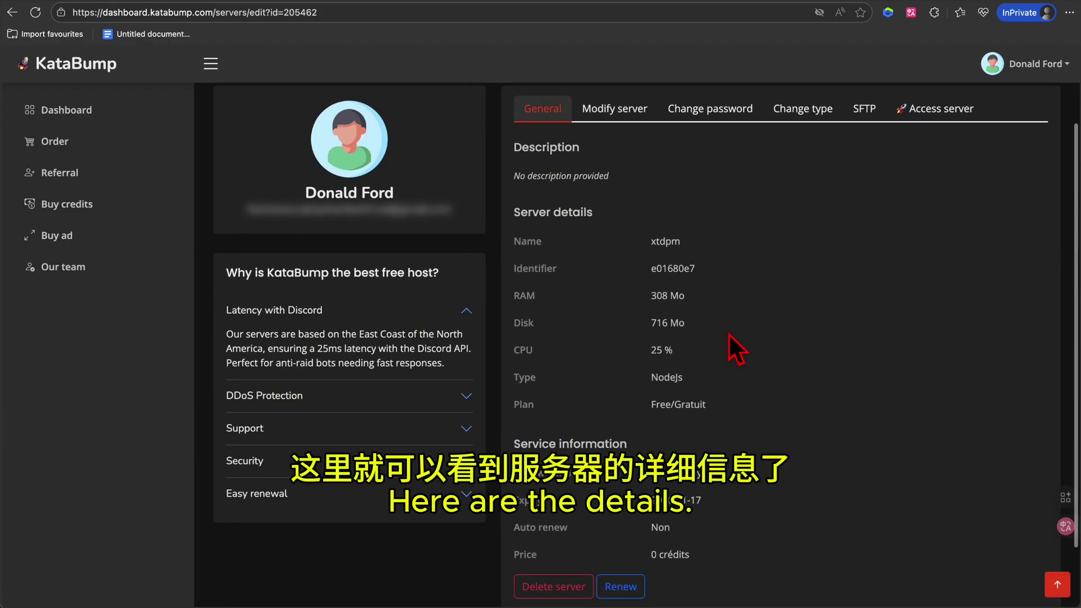
scroll(730, 336, down, 2)
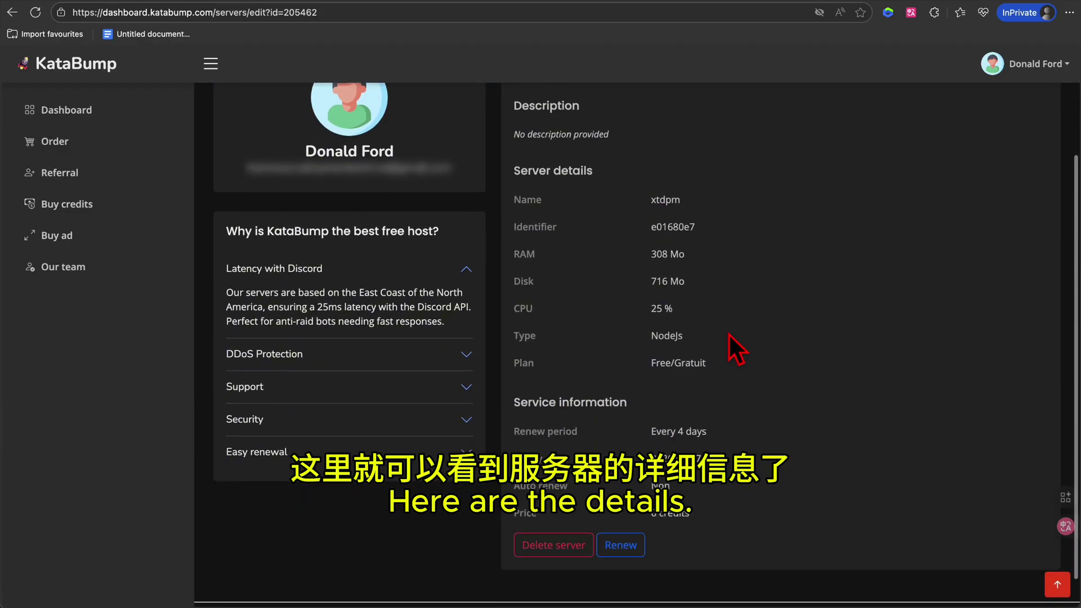
double_click(659, 363)
drag(651, 431, 710, 438)
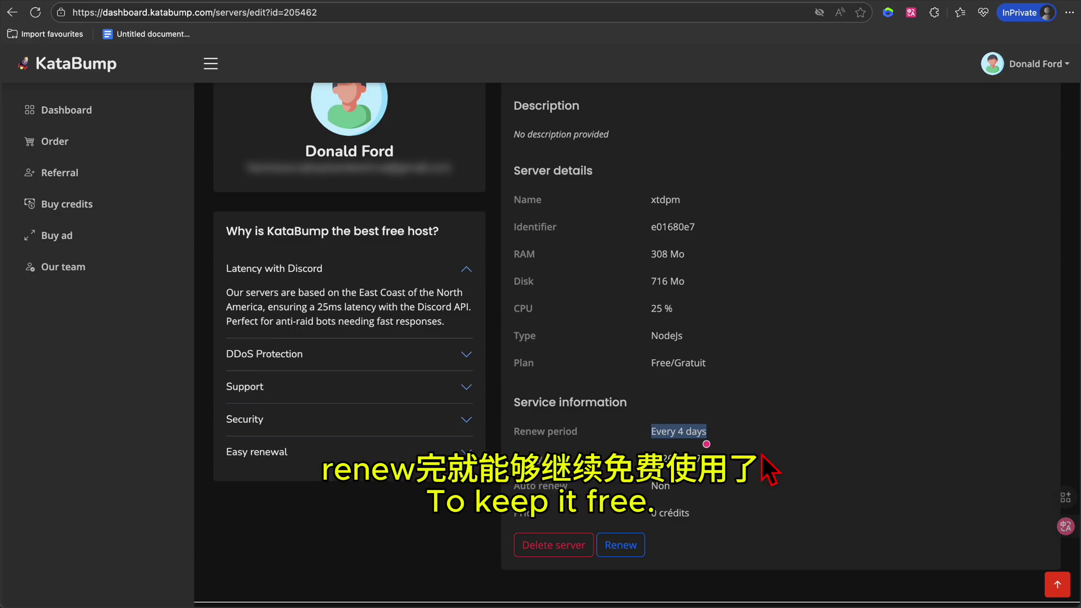
click(621, 548)
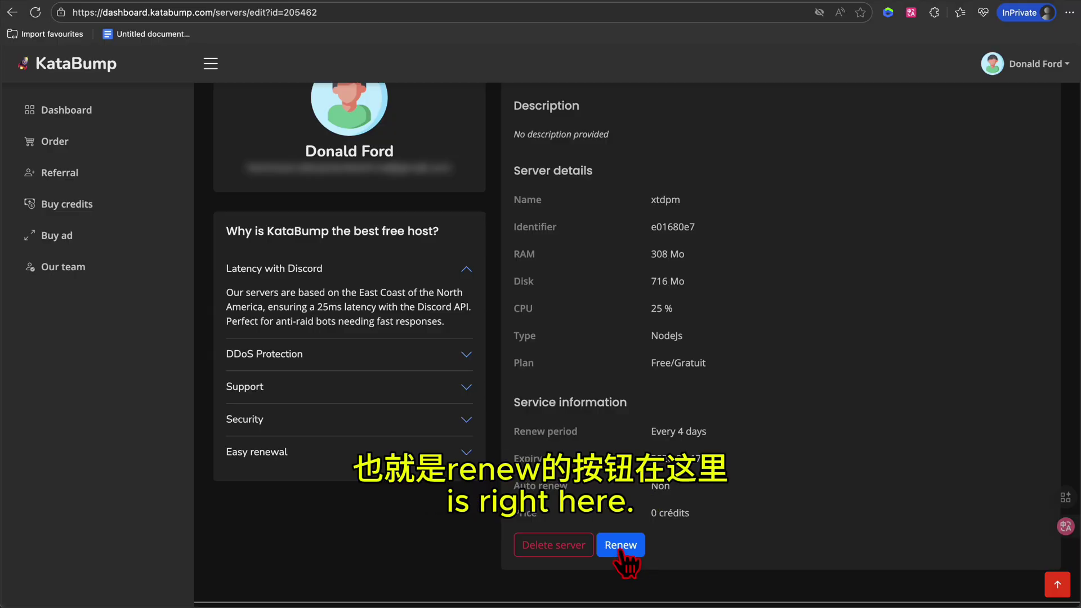
click(620, 550)
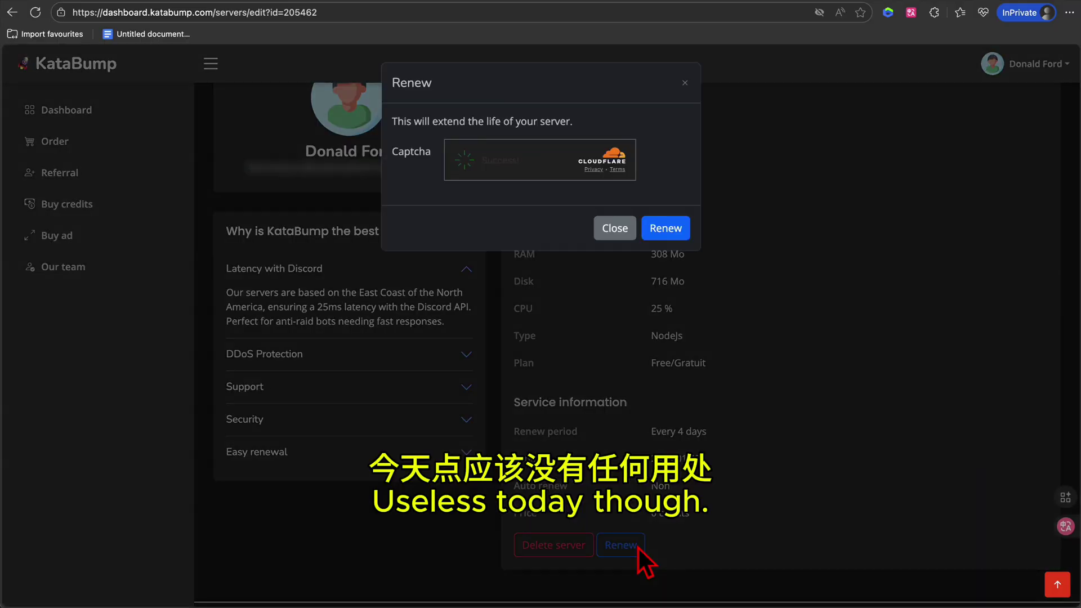
click(675, 232)
drag(223, 203, 629, 207)
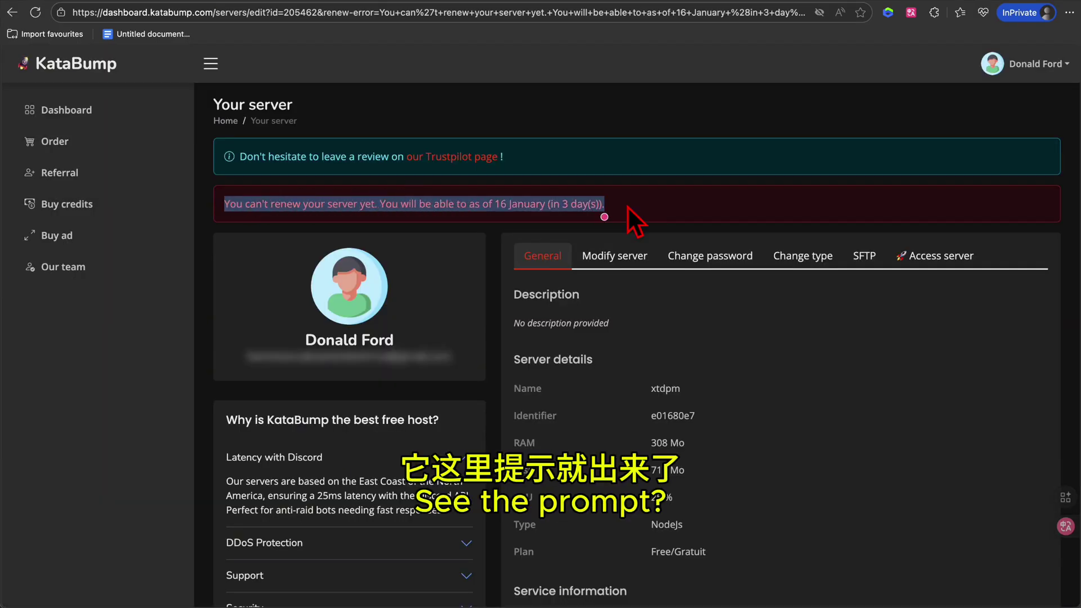
scroll(630, 216, down, 1)
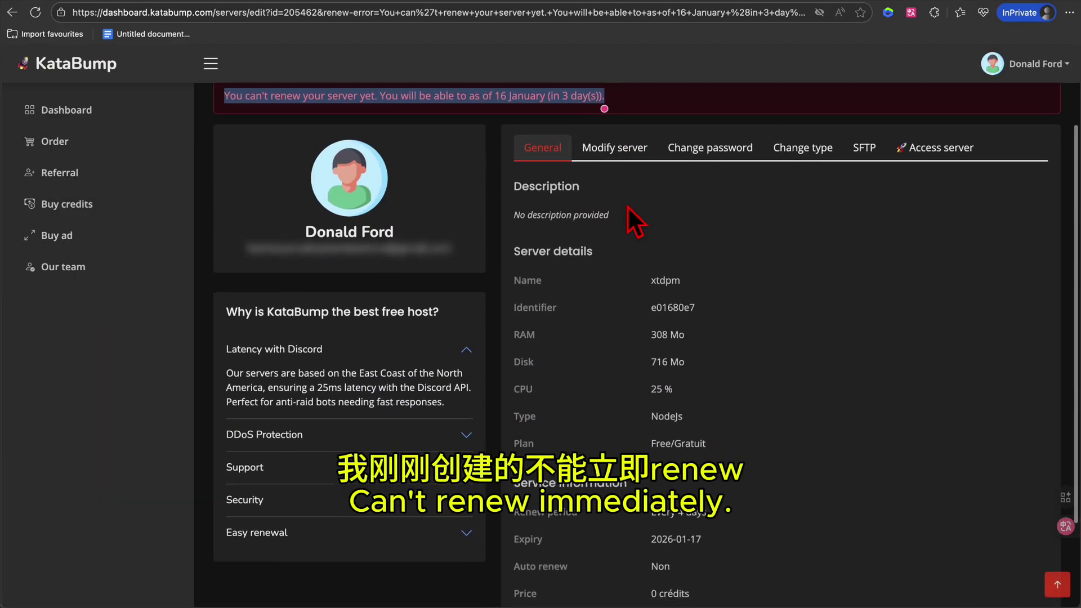
scroll(632, 212, up, 1)
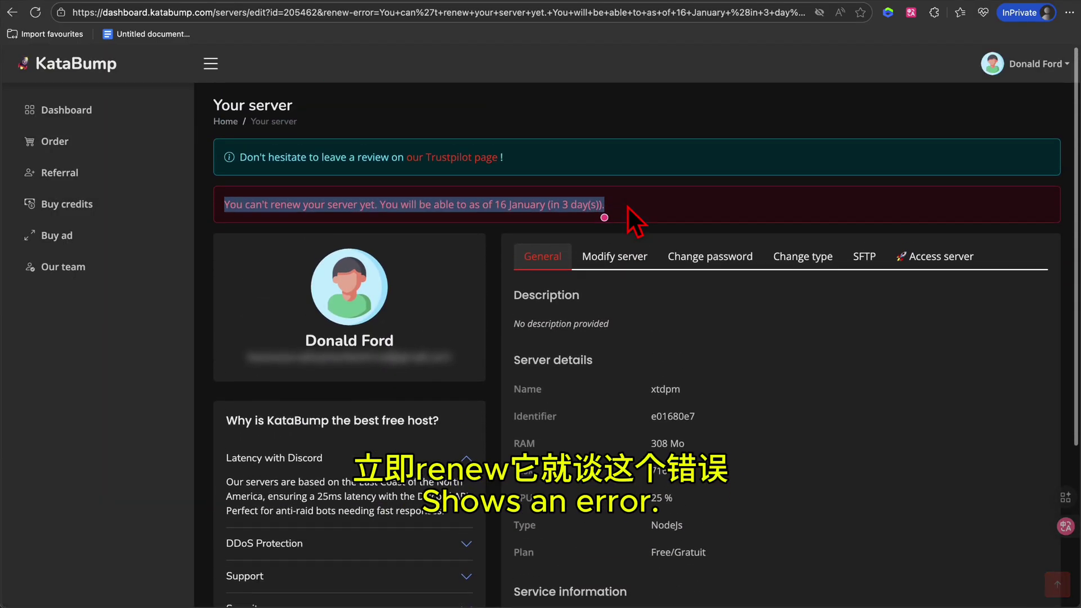
click(502, 215)
scroll(502, 216, down, 2)
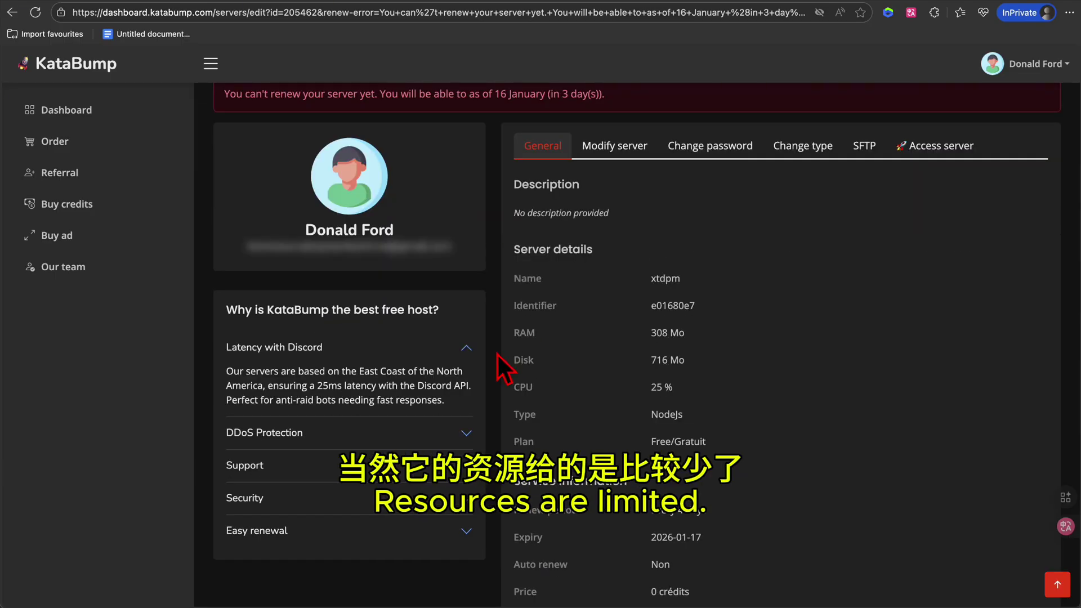
drag(514, 332, 770, 401)
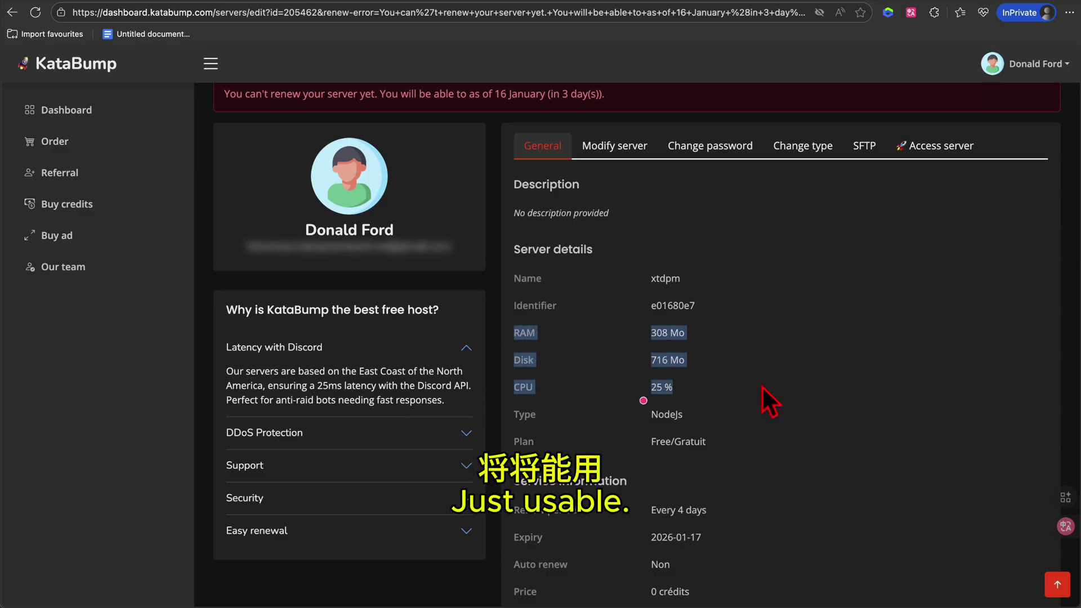
click(770, 401)
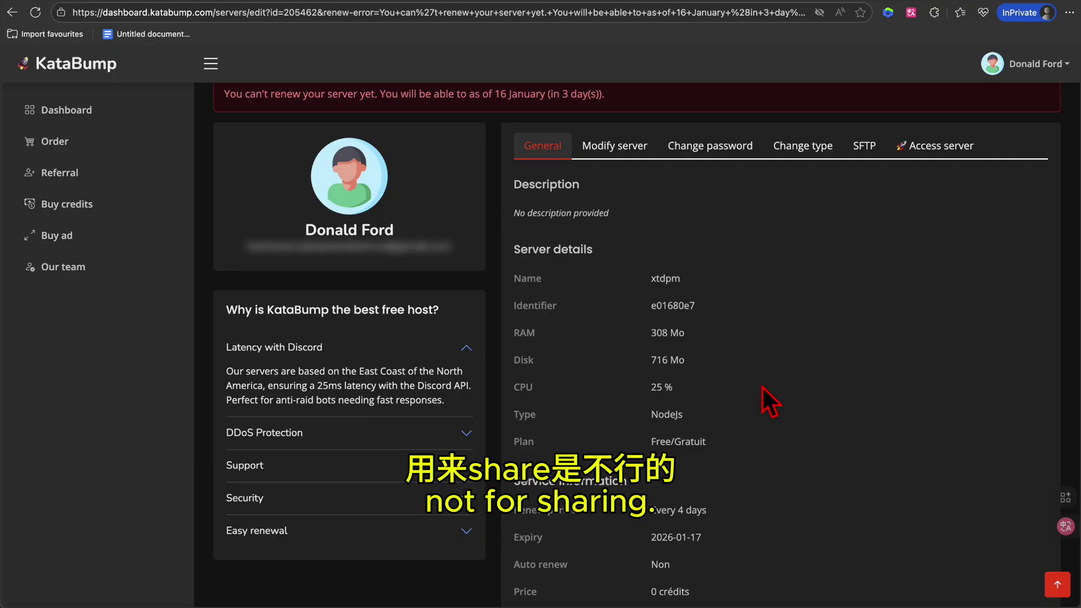
scroll(767, 401, up, 2)
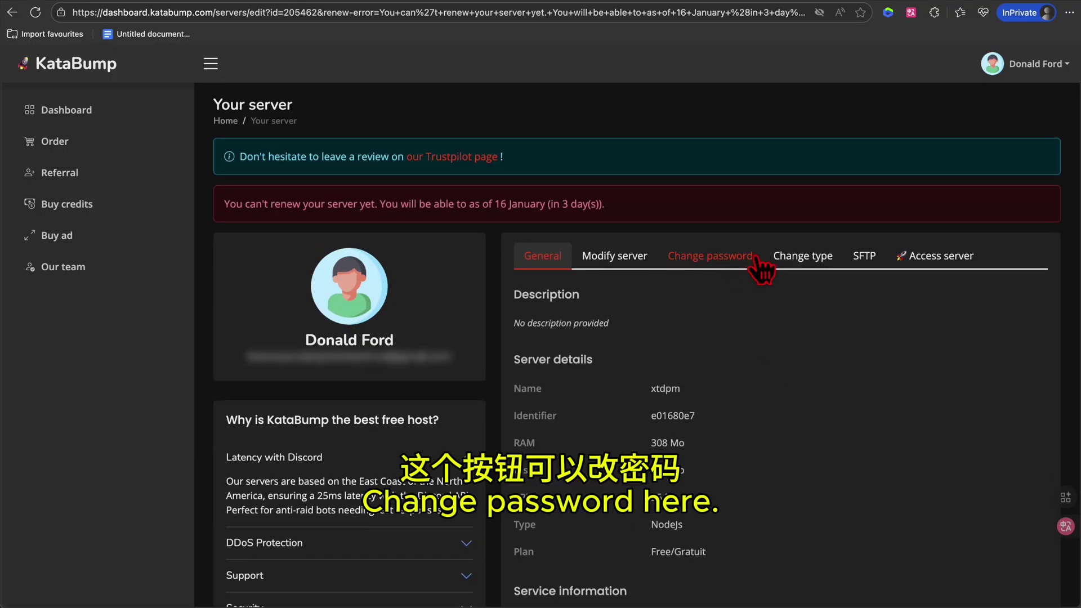
Step: Glance at Change type, then show xtdpm's access link, login identifier and current password
click(802, 261)
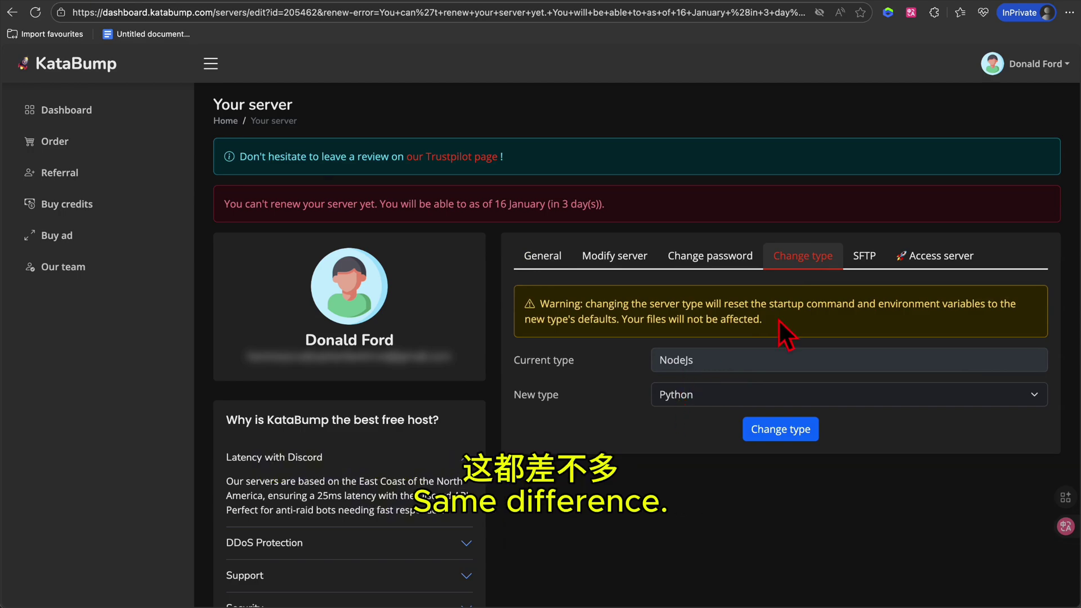
click(946, 259)
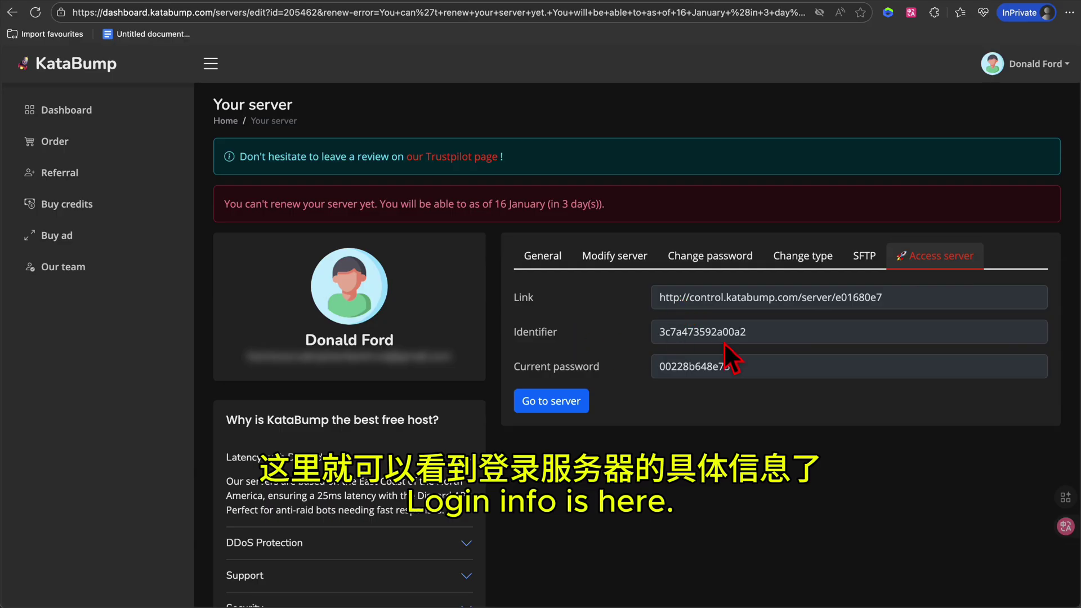
double_click(529, 333)
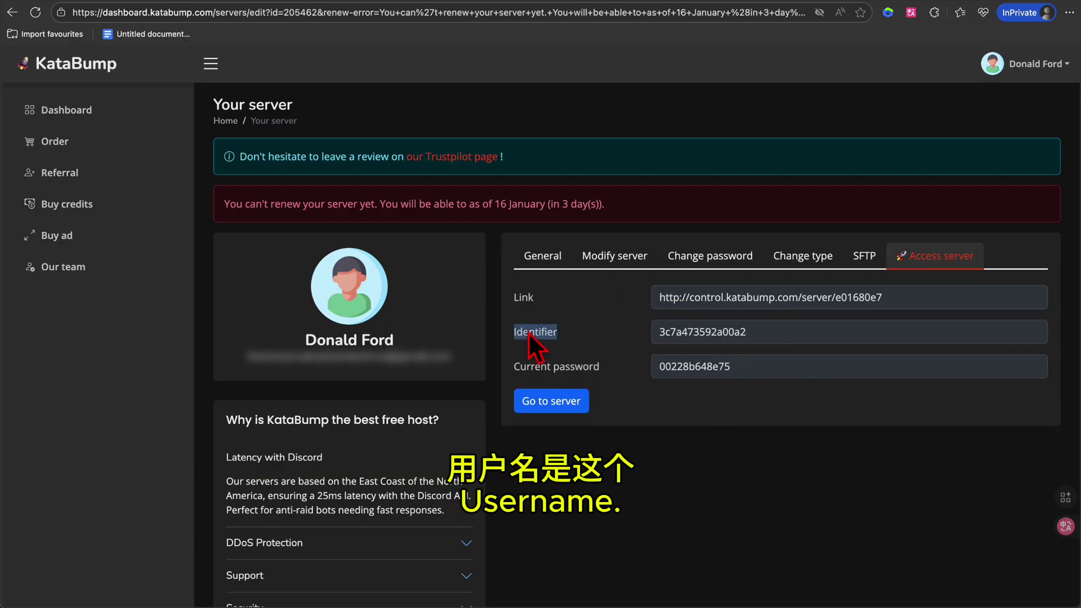
triple_click(532, 369)
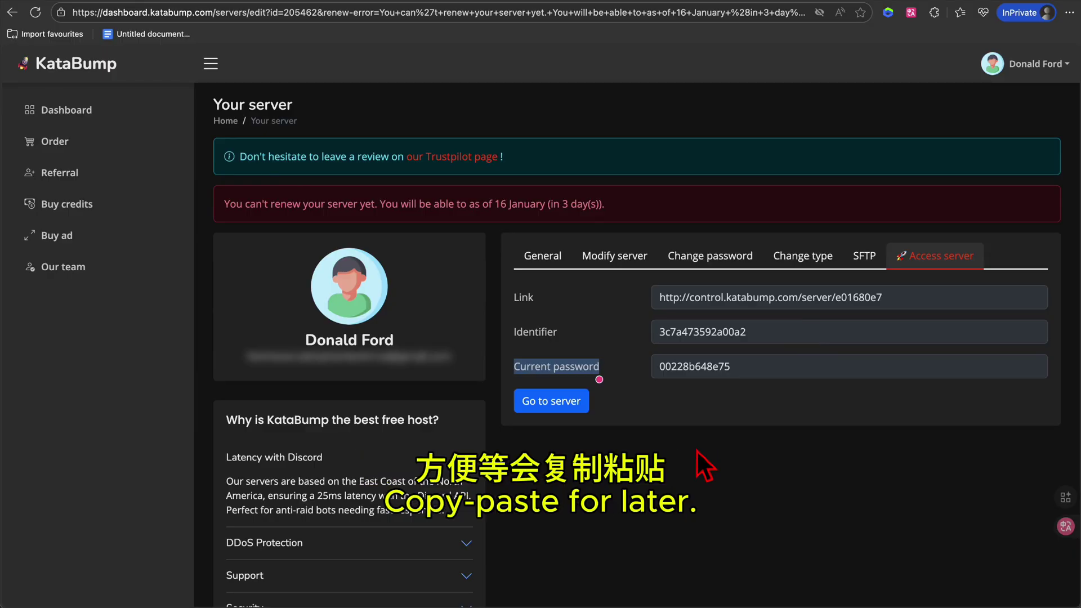
click(601, 480)
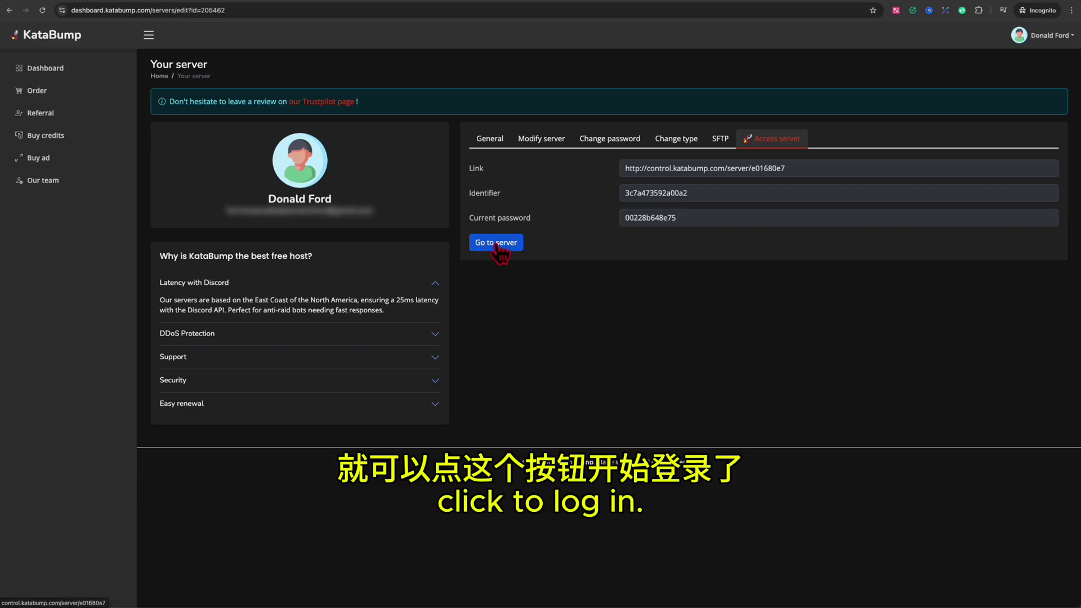
Step: Check the Referral page, return to xtdpm's access details and go to its control panel
click(47, 115)
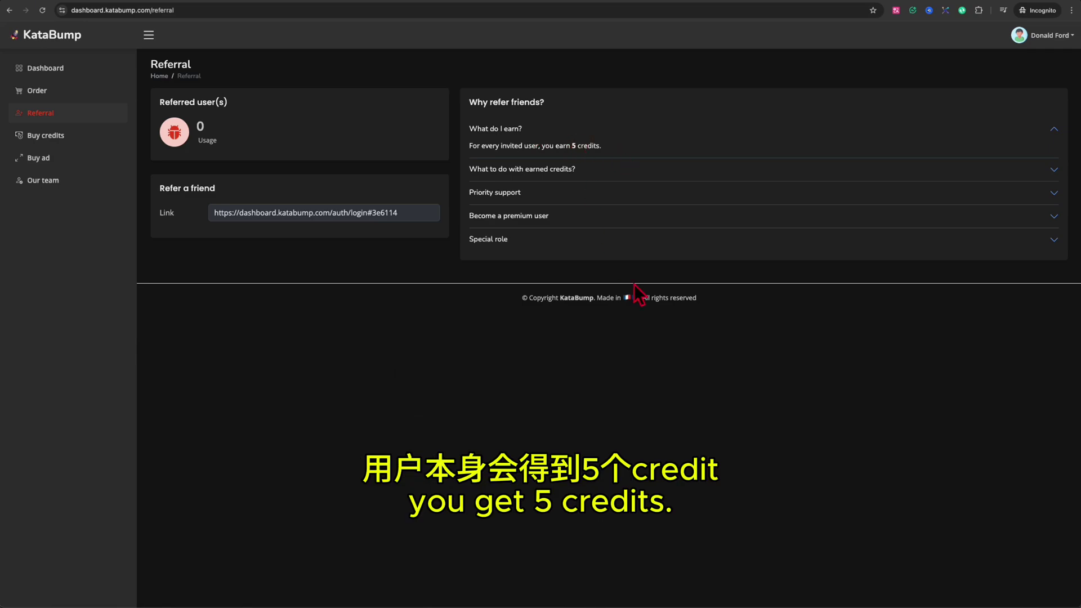
click(53, 70)
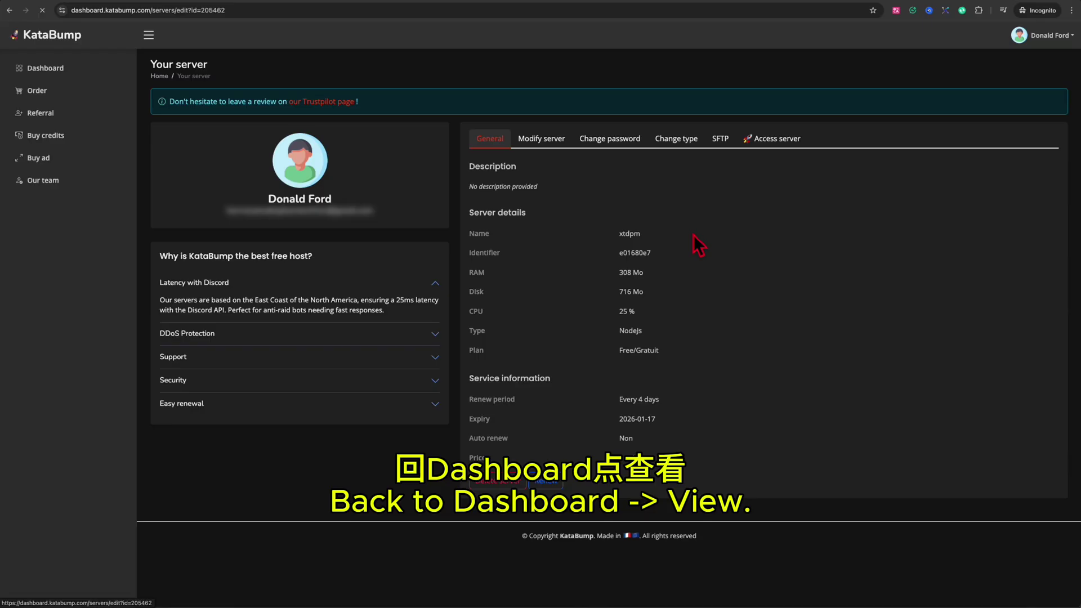
click(780, 140)
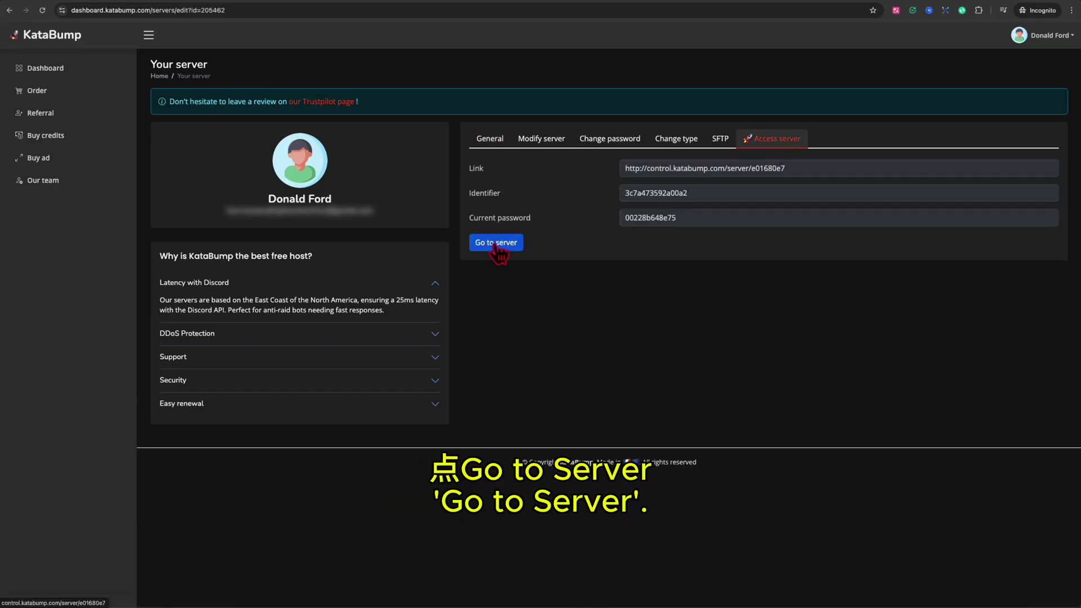
click(496, 244)
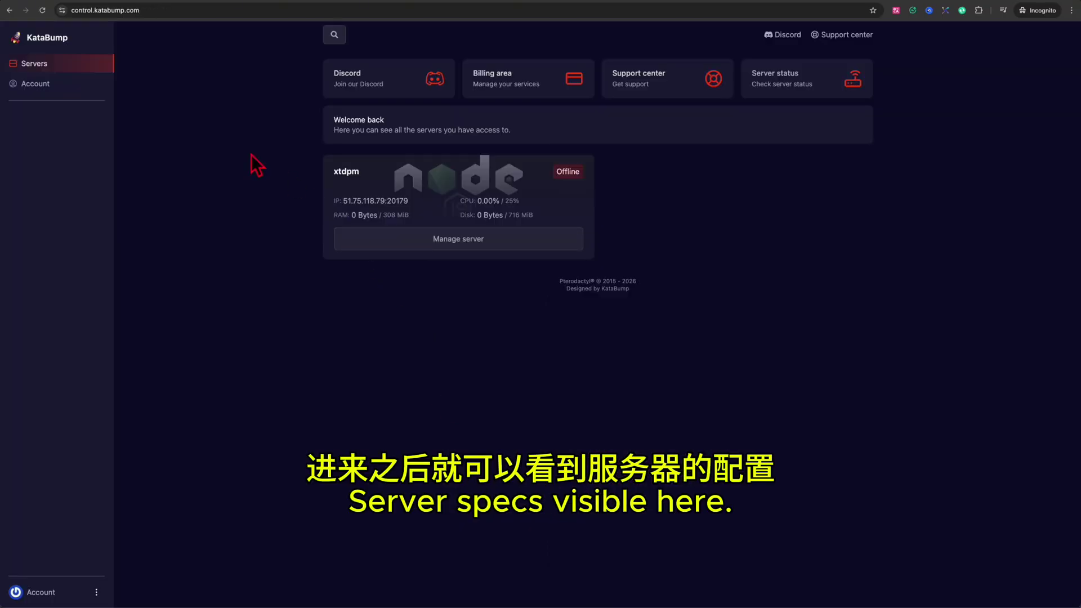
Step: Open xtdpm's management dashboard and translate the page into Chinese
double_click(346, 171)
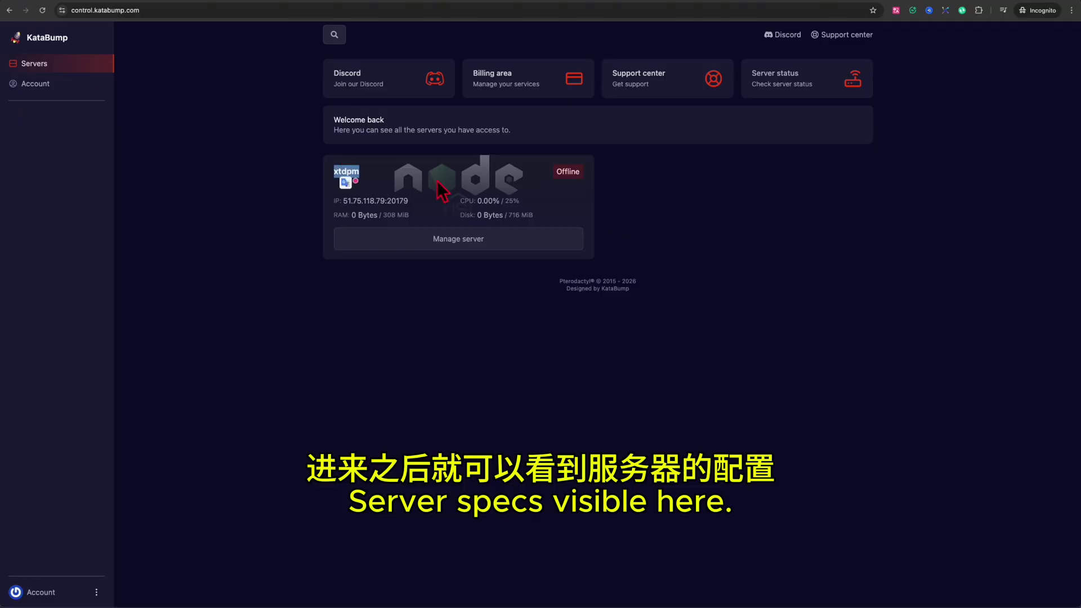
click(477, 341)
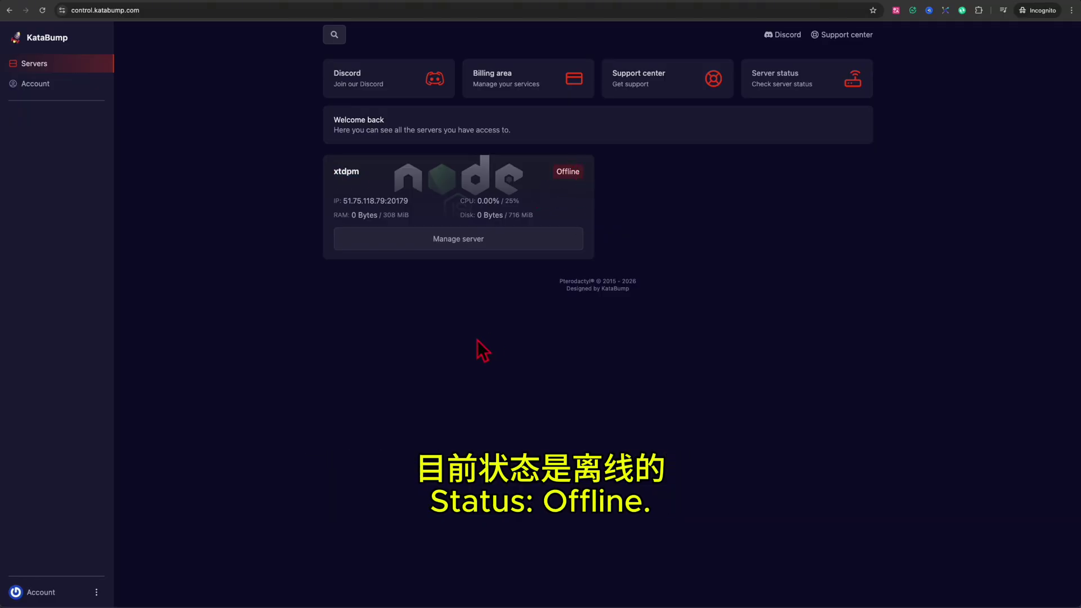
click(466, 248)
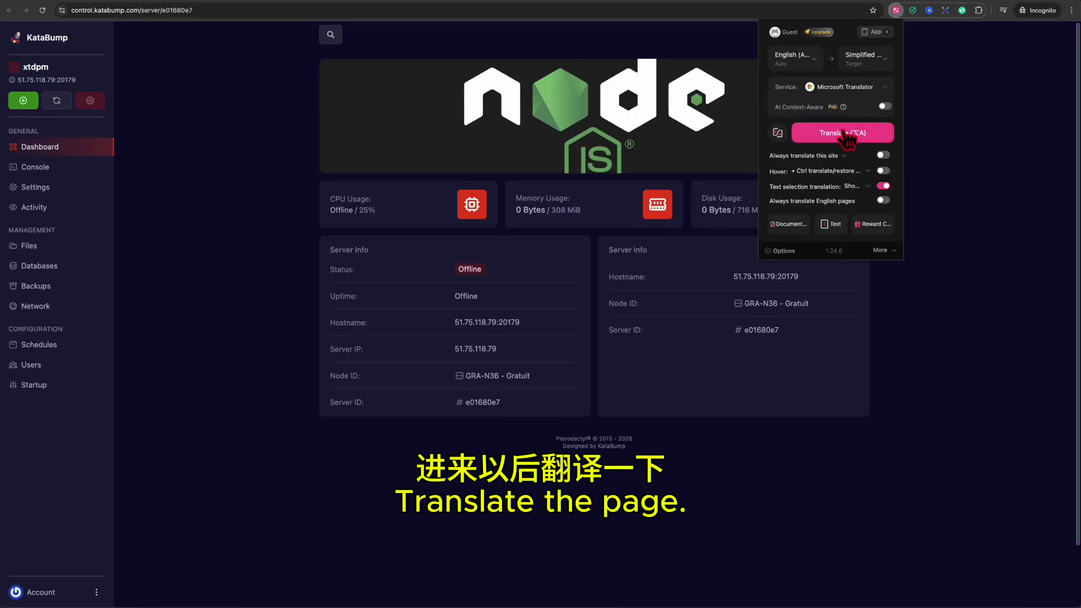
click(845, 134)
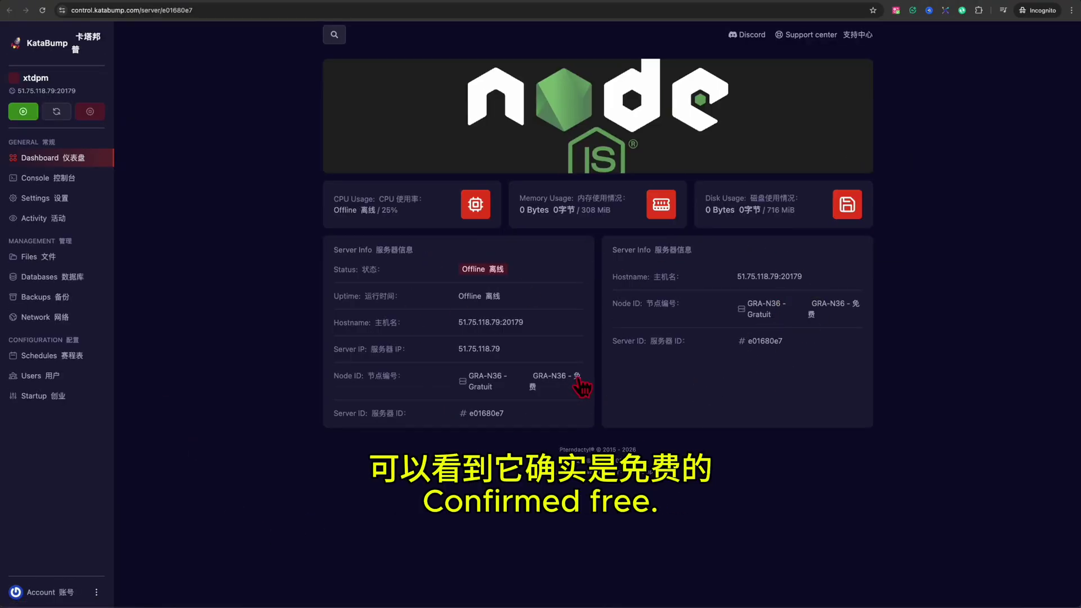
Step: Copy allocated port 20179 from Network, then review the index.js startup command in Startup
click(60, 321)
double_click(465, 142)
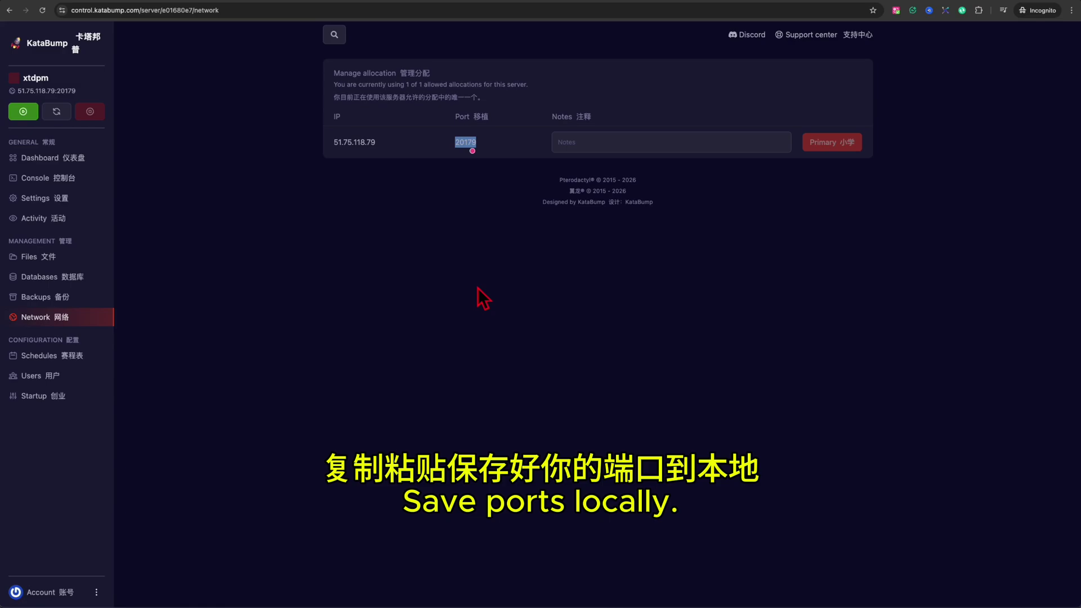
click(43, 401)
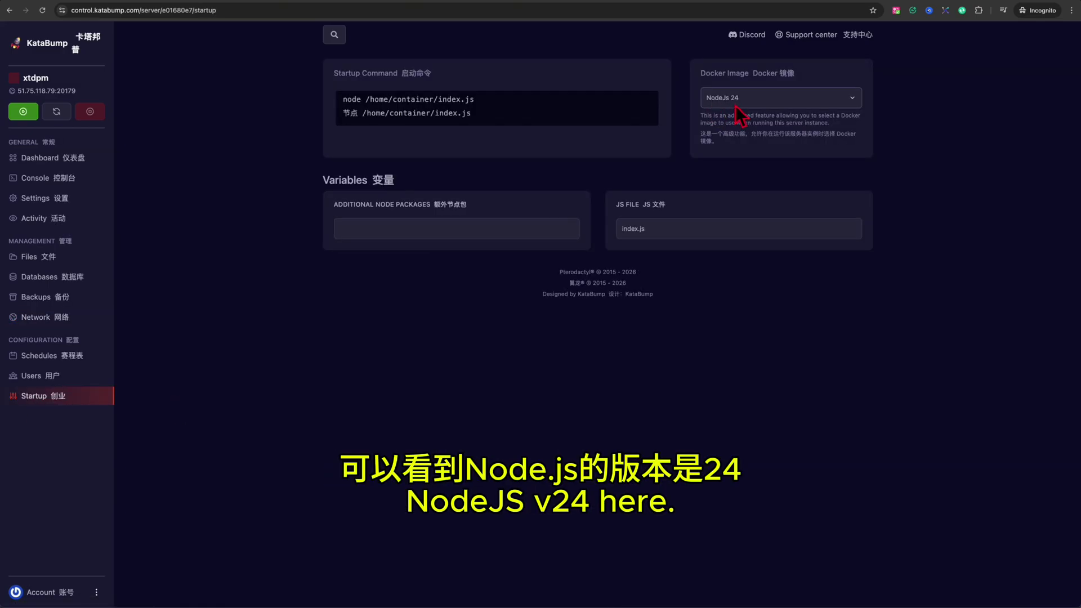
double_click(450, 99)
double_click(627, 228)
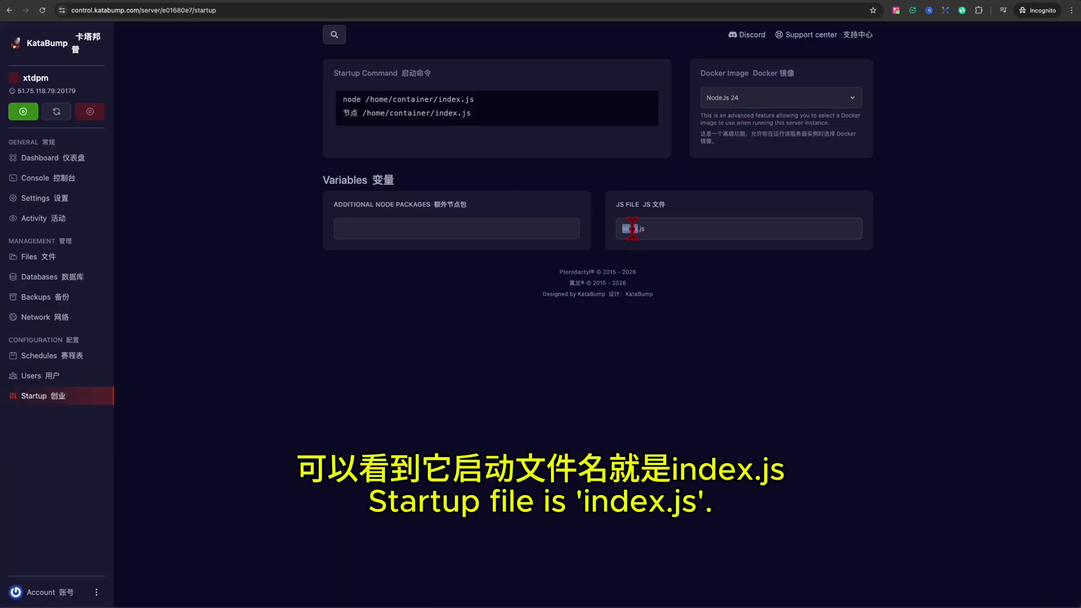
click(704, 324)
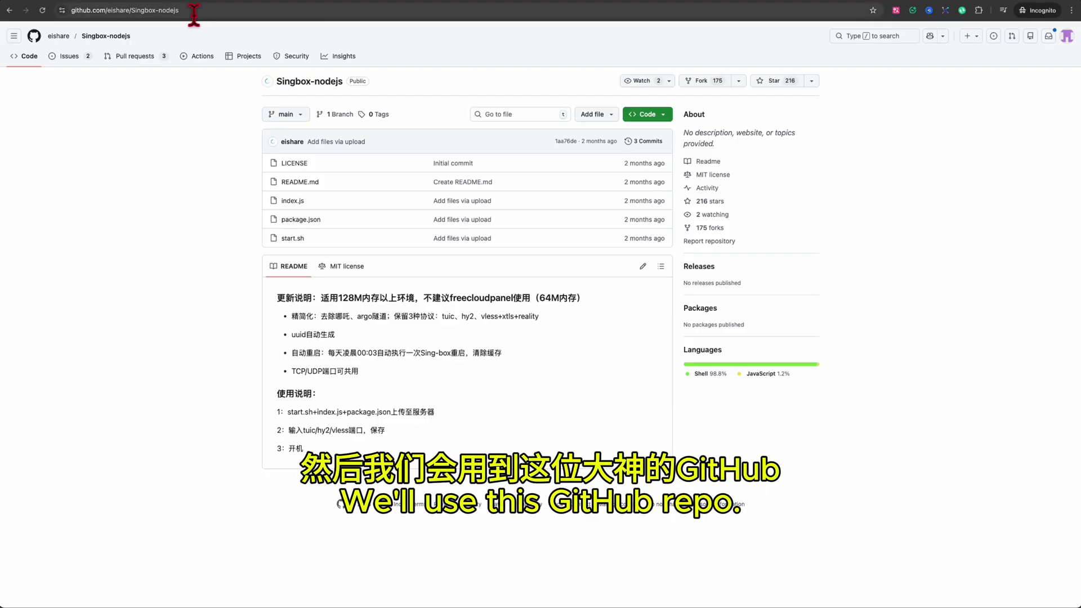
Step: In the Singbox-nodejs repository, view the index.js and package.json files
click(193, 10)
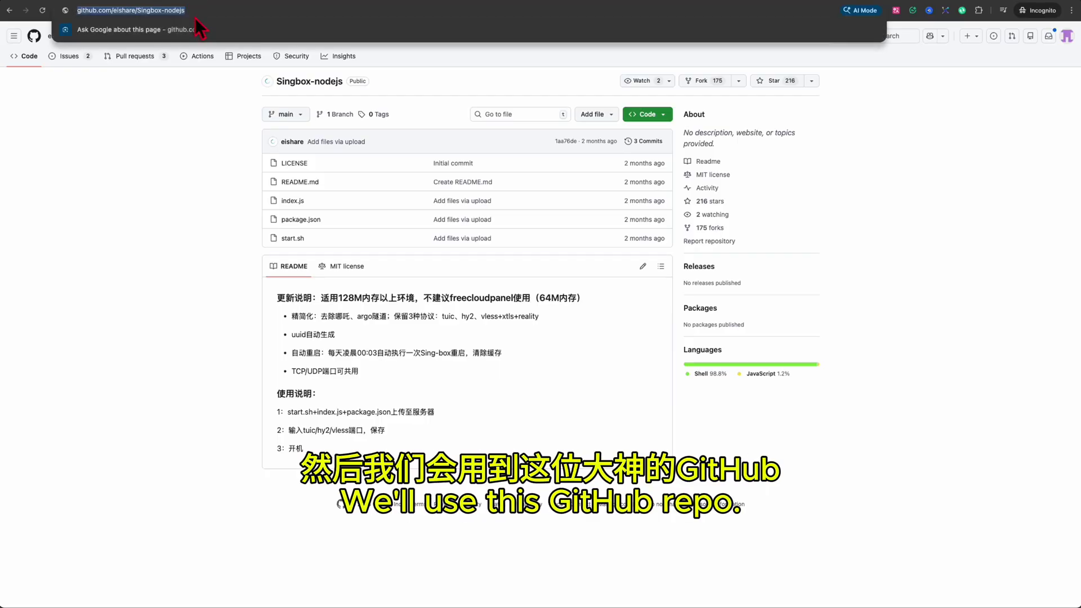
click(172, 168)
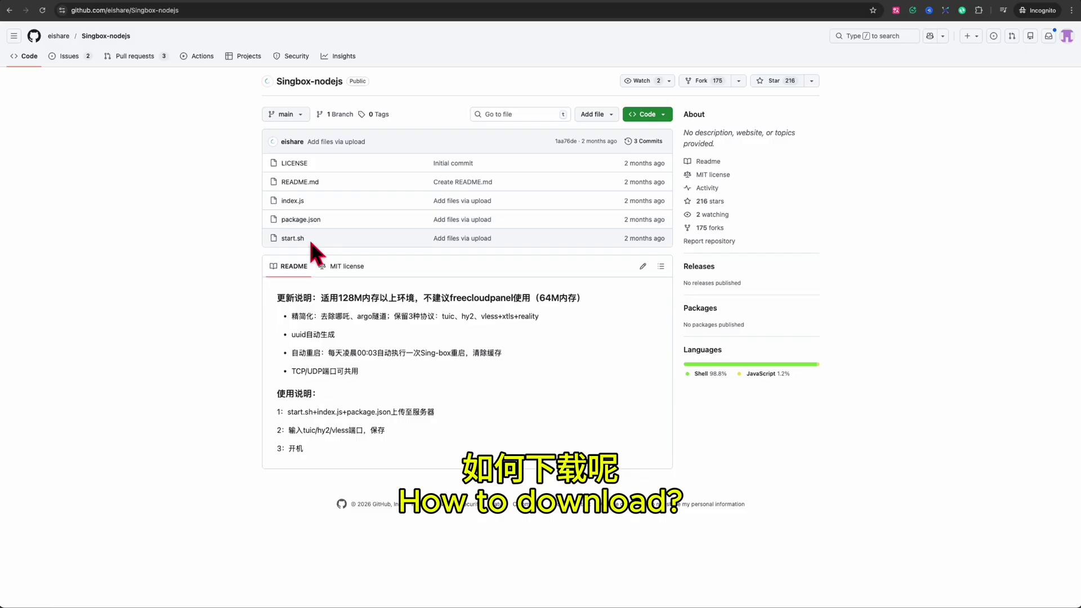
click(293, 201)
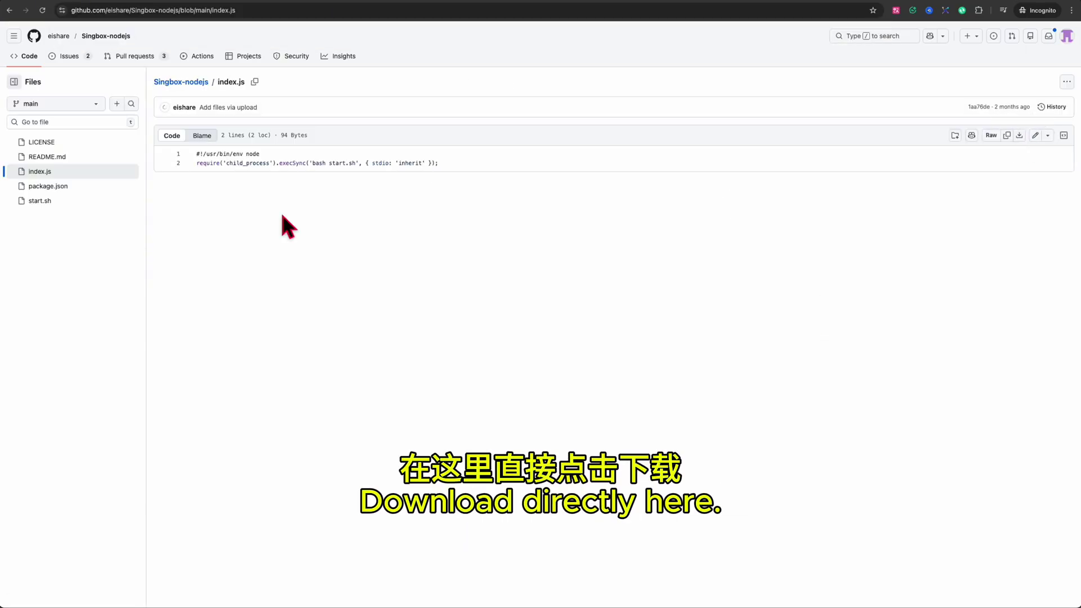
click(184, 83)
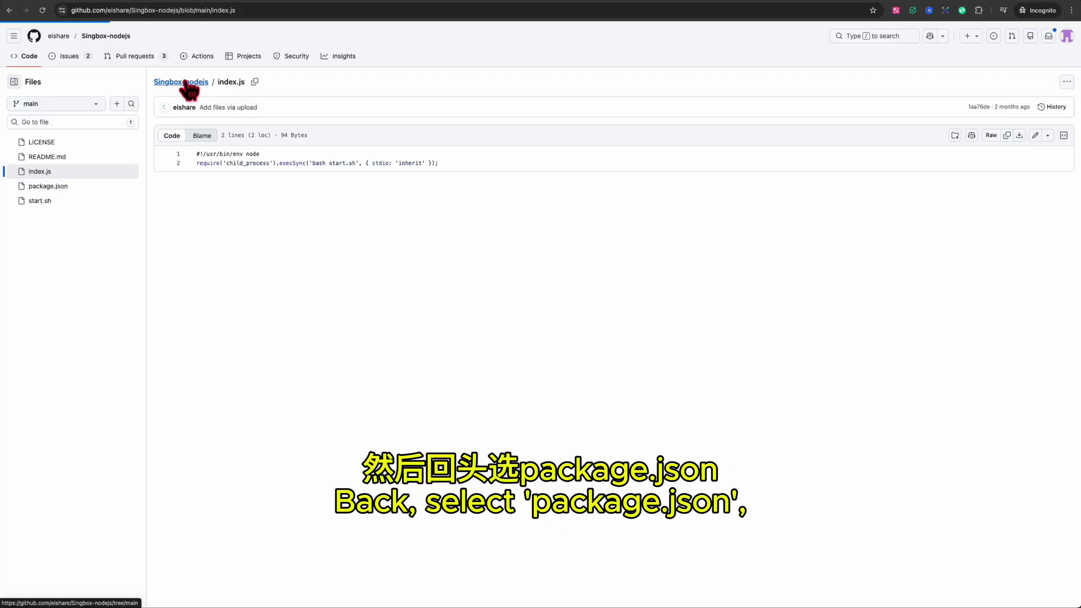
click(295, 221)
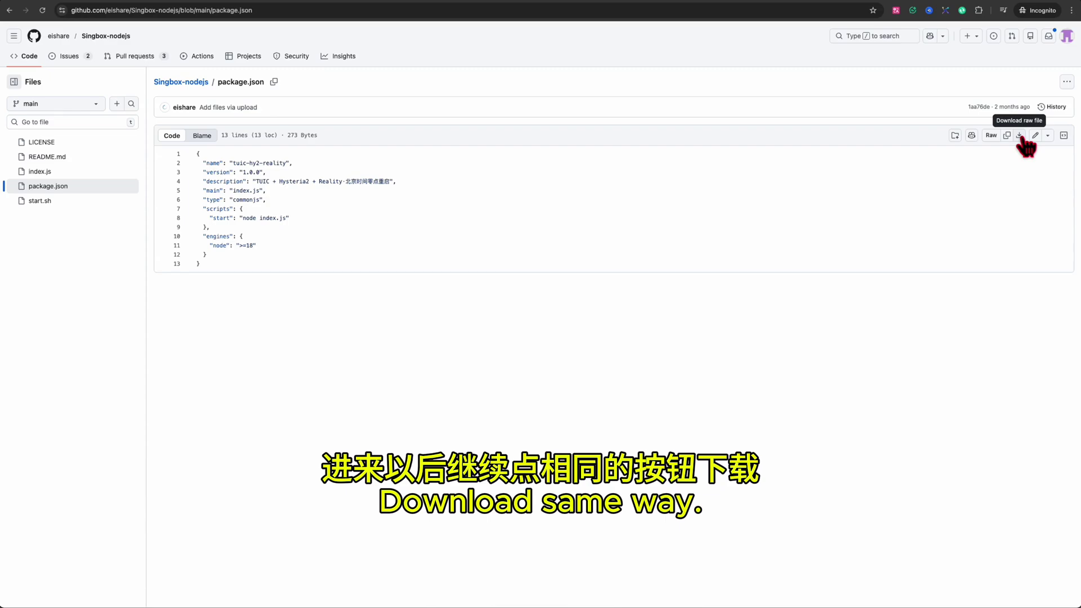
click(190, 82)
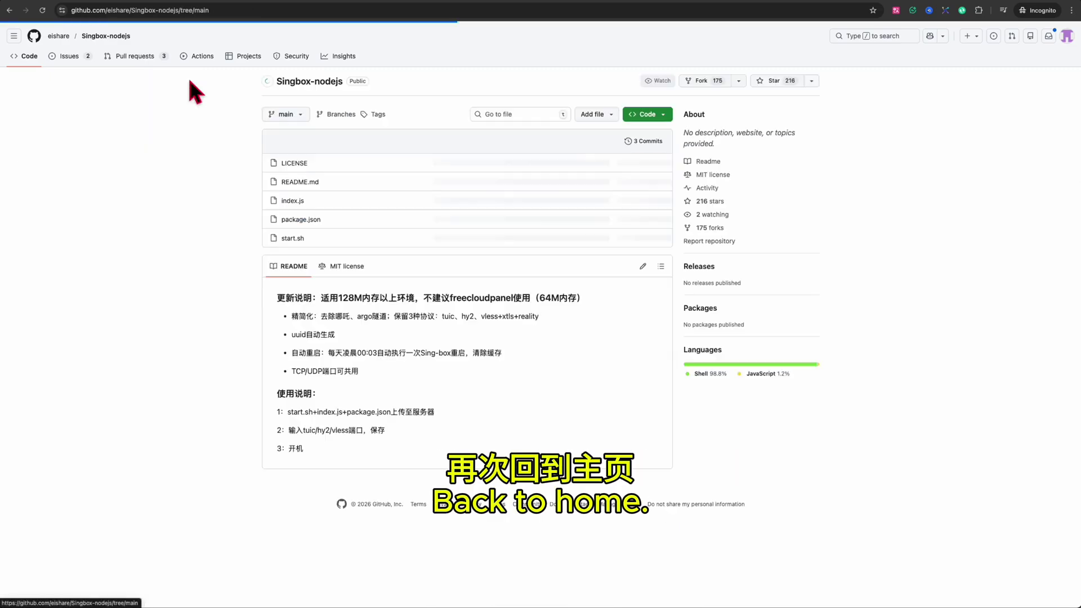
Step: View start.sh, then mark the three files and bring up the repository's download options
click(297, 239)
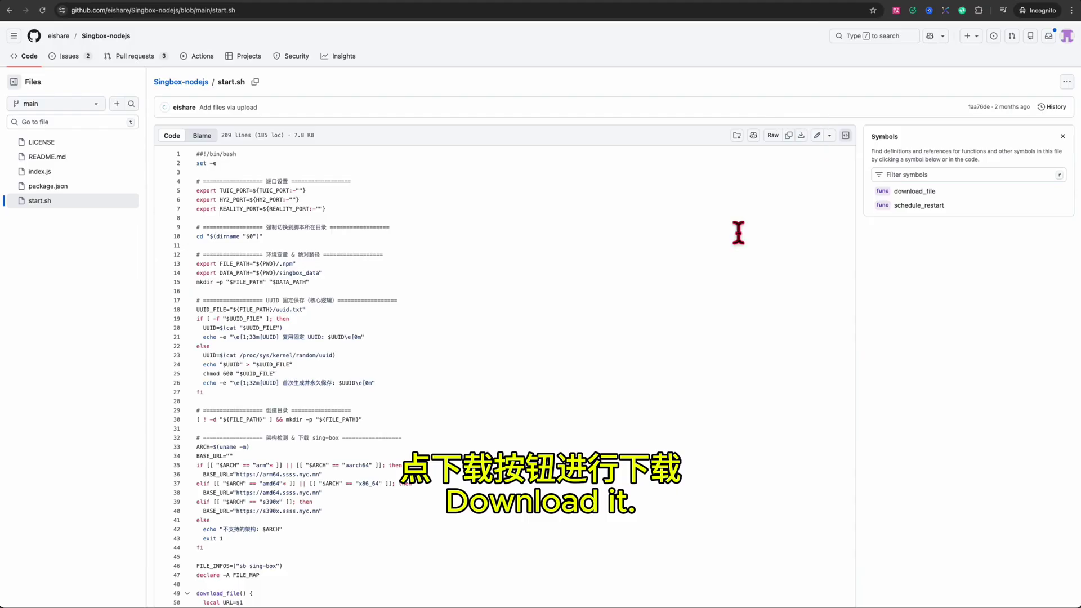
click(190, 82)
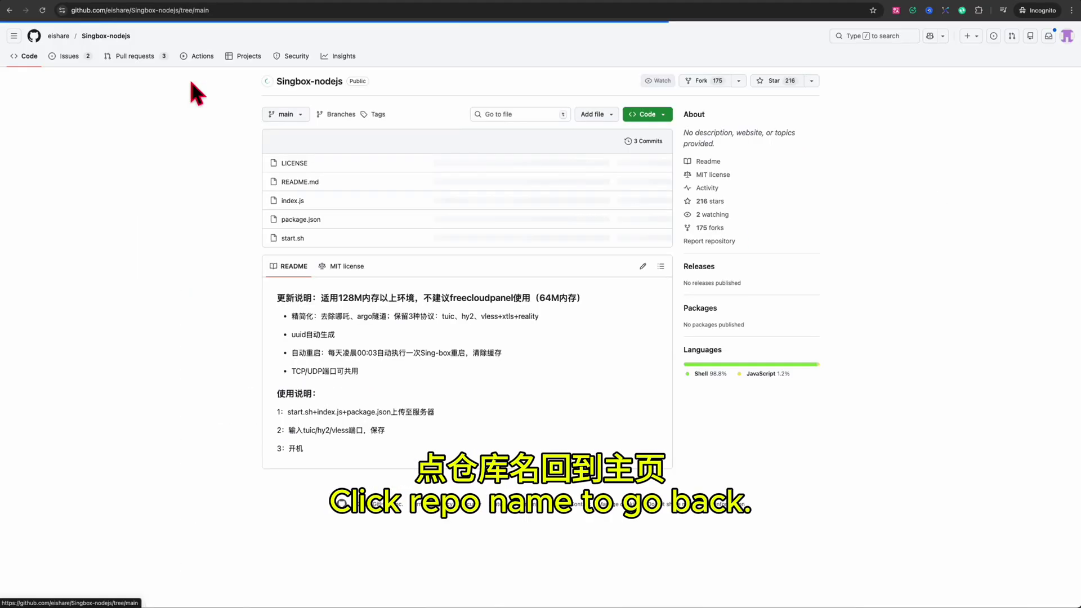
drag(281, 199, 304, 246)
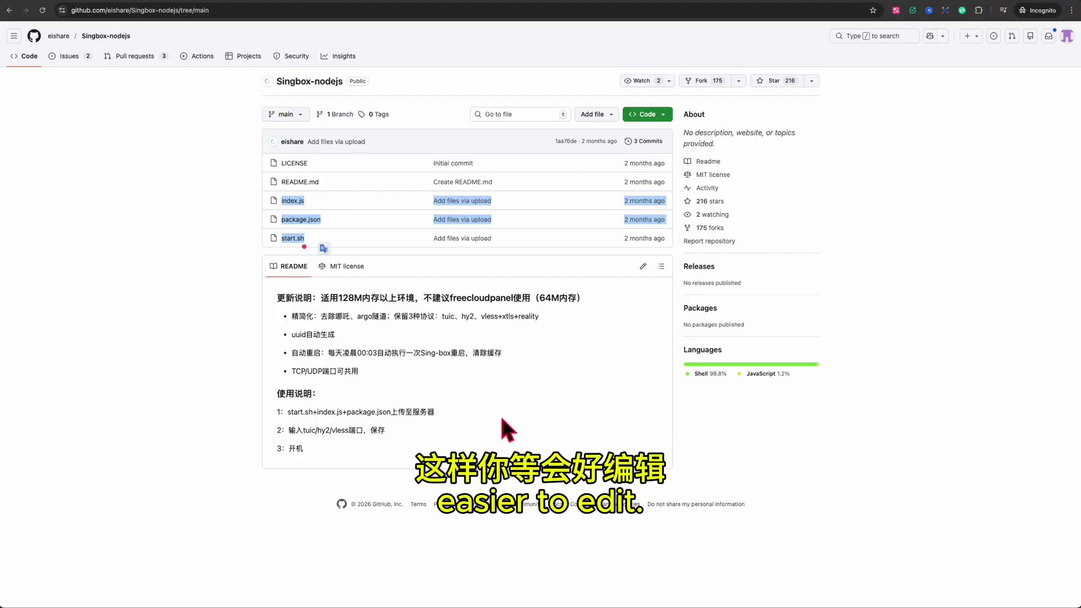
click(653, 114)
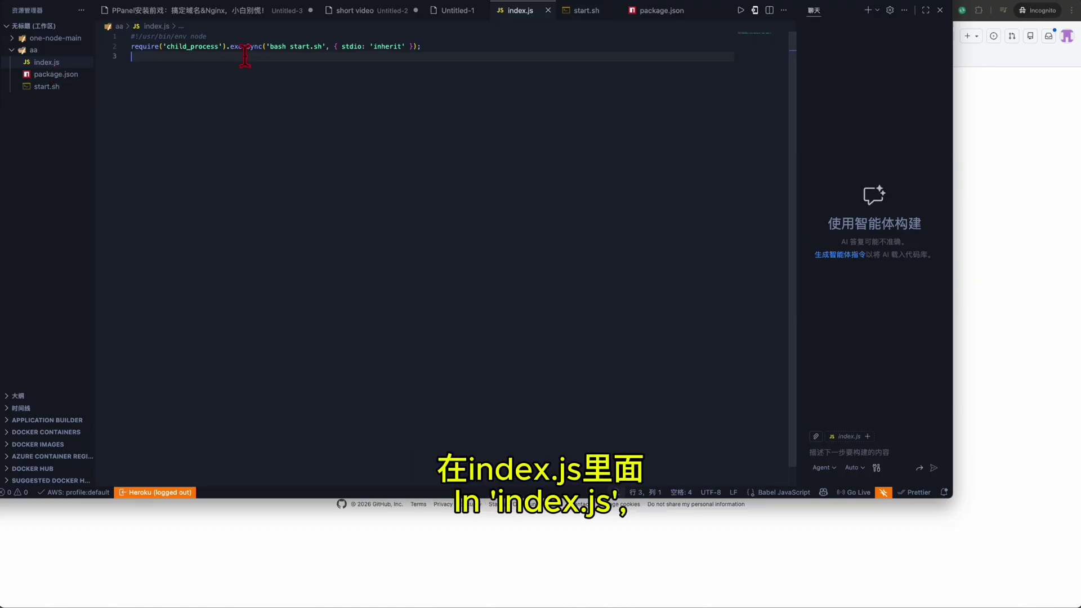
Step: Open start.sh from index.js's reference and locate its 00:03 daily restart time
double_click(301, 46)
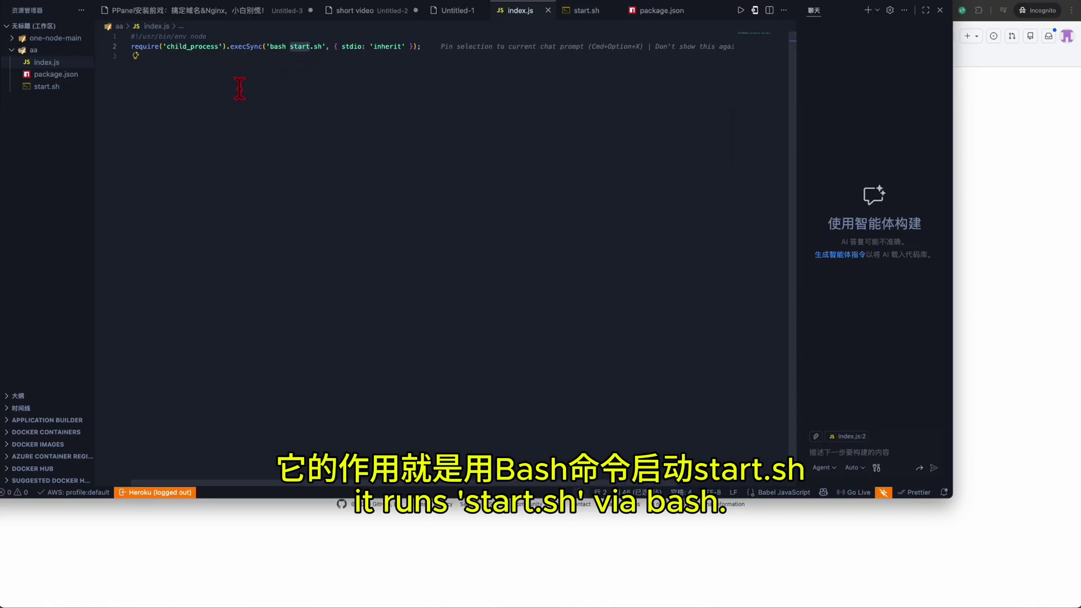
click(58, 87)
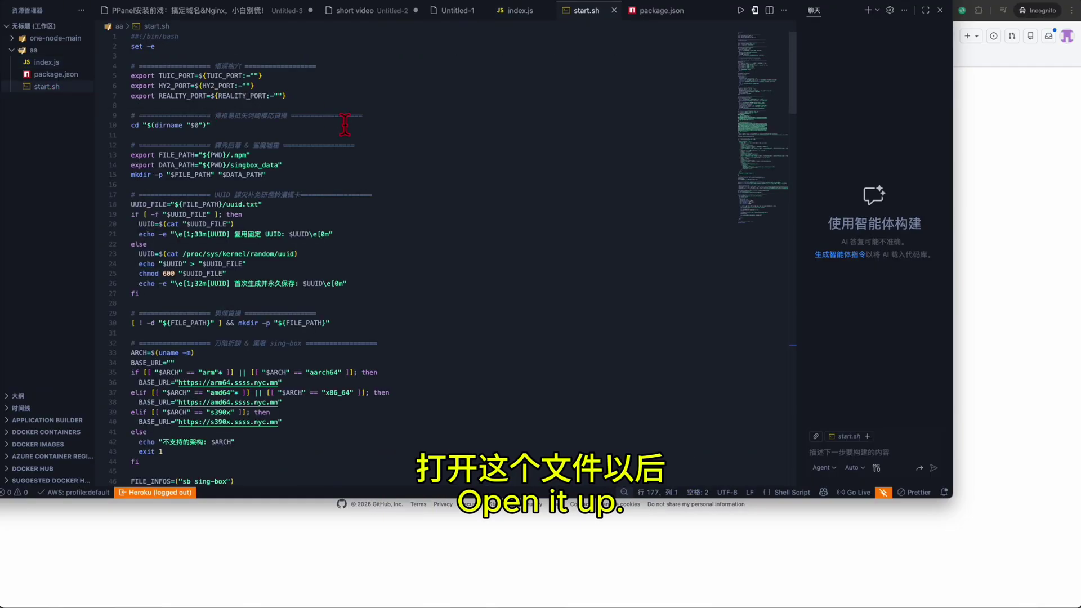
scroll(349, 133, down, 15)
scroll(349, 133, down, 20)
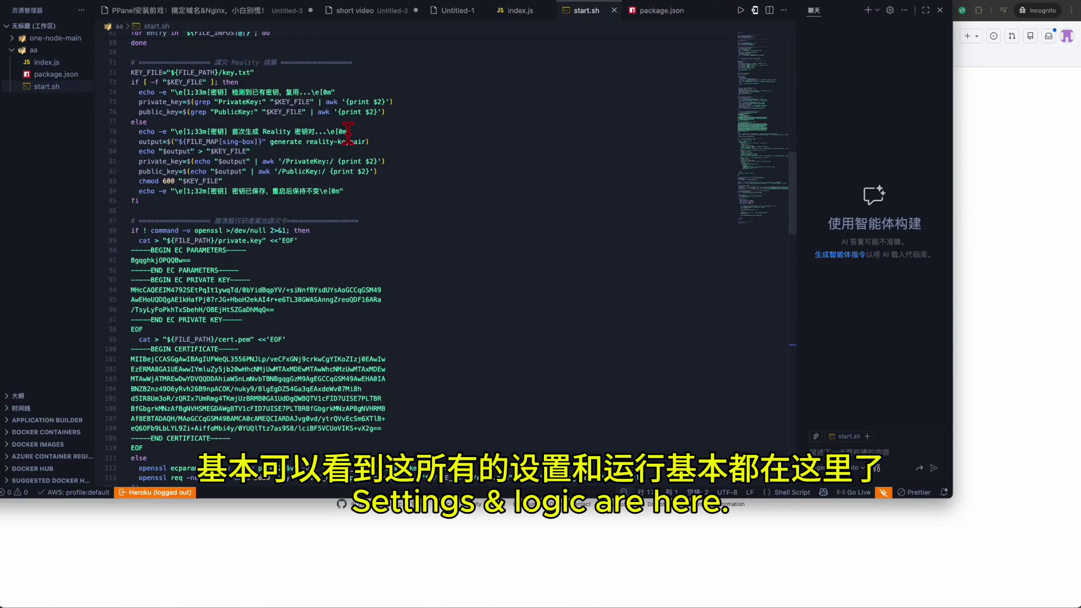
scroll(348, 133, down, 18)
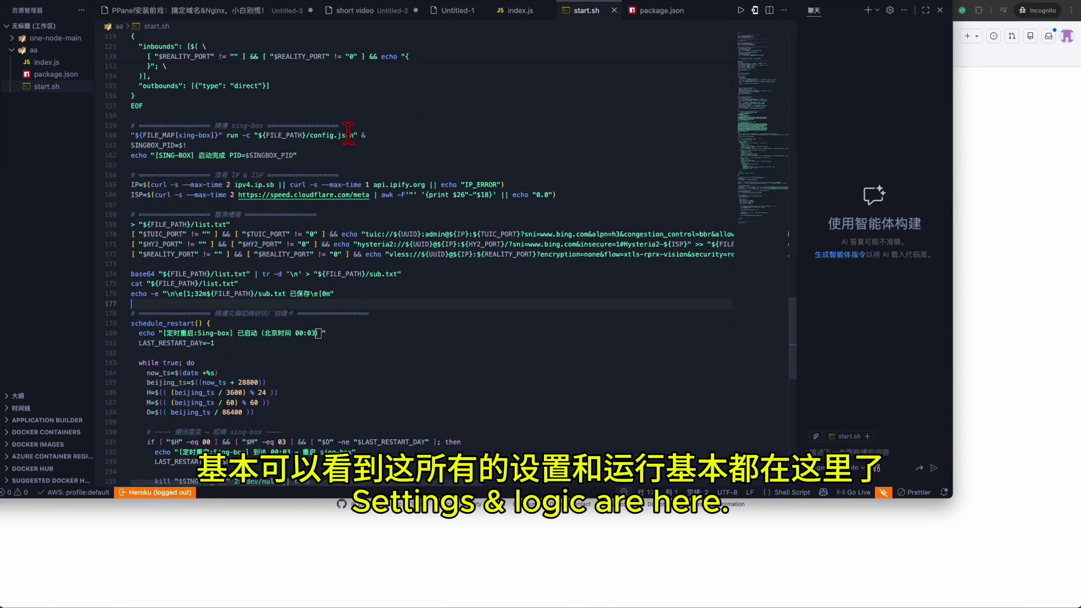
click(338, 89)
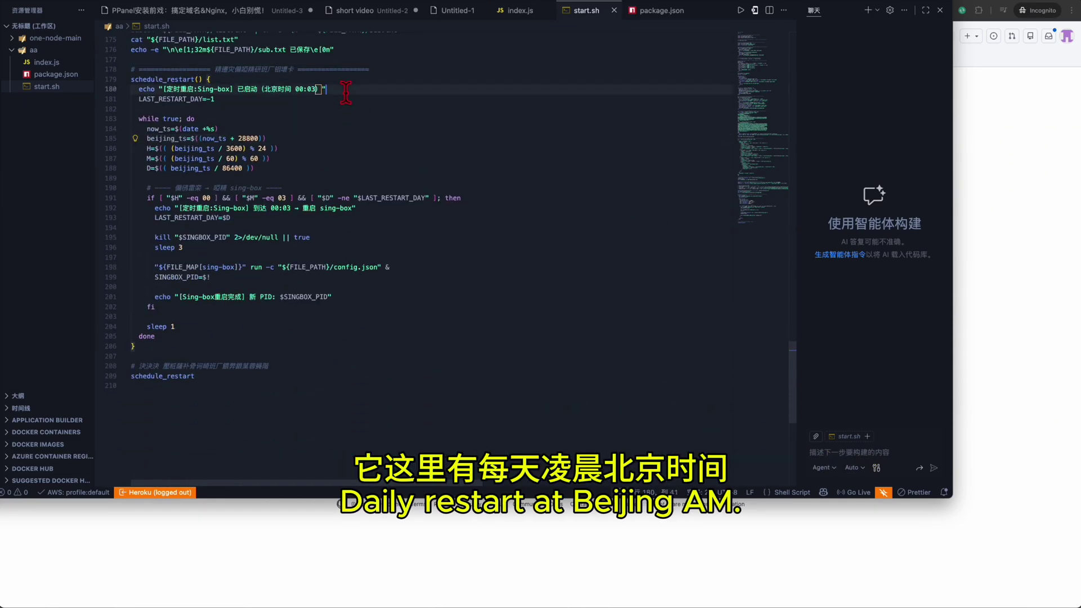
double_click(311, 89)
drag(315, 89, 296, 89)
Step: Review the schedule_restart function and return to the TUIC_PORT setting at the top
scroll(395, 225, up, 1)
double_click(163, 86)
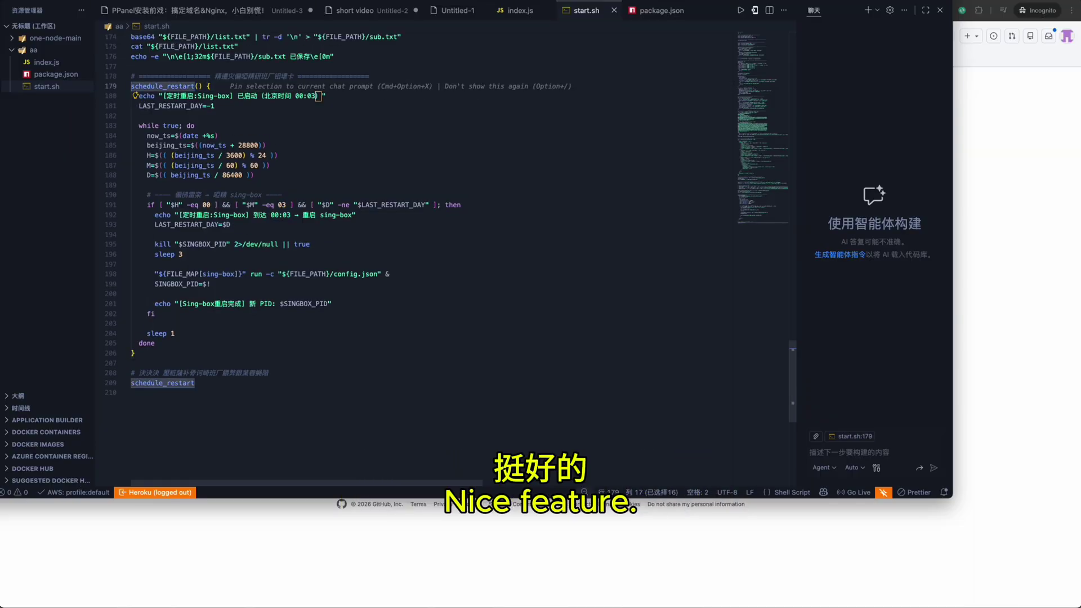
click(211, 76)
scroll(295, 214, up, 1)
scroll(295, 214, up, 1)
double_click(163, 105)
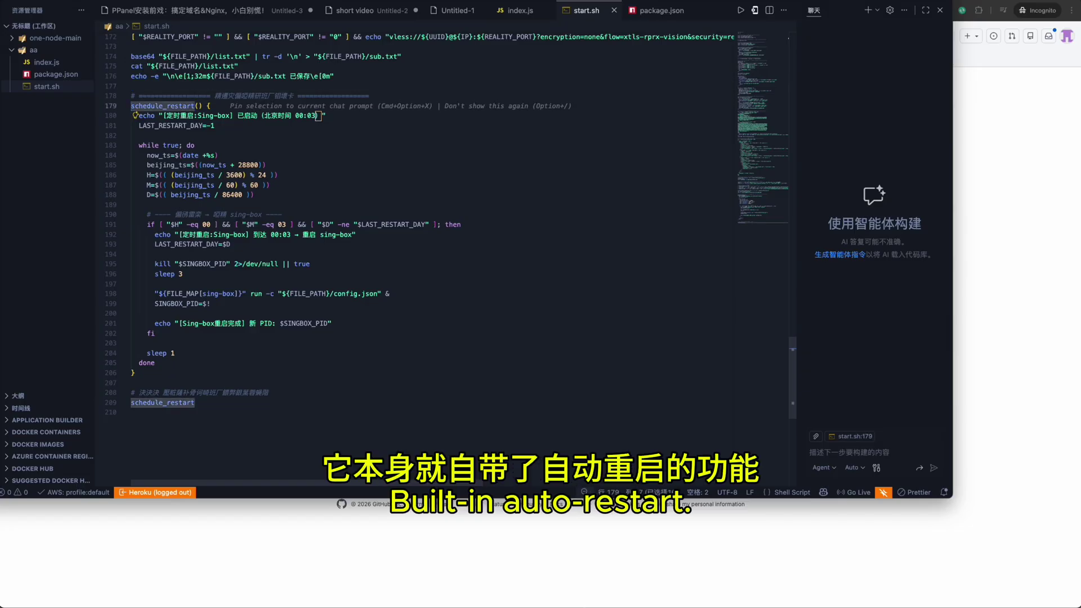
scroll(318, 115, up, 20)
click(327, 86)
Step: Paste the server port 20179 into the empty TUIC_PORT and REALITY_PORT values in start.sh
key(Up)
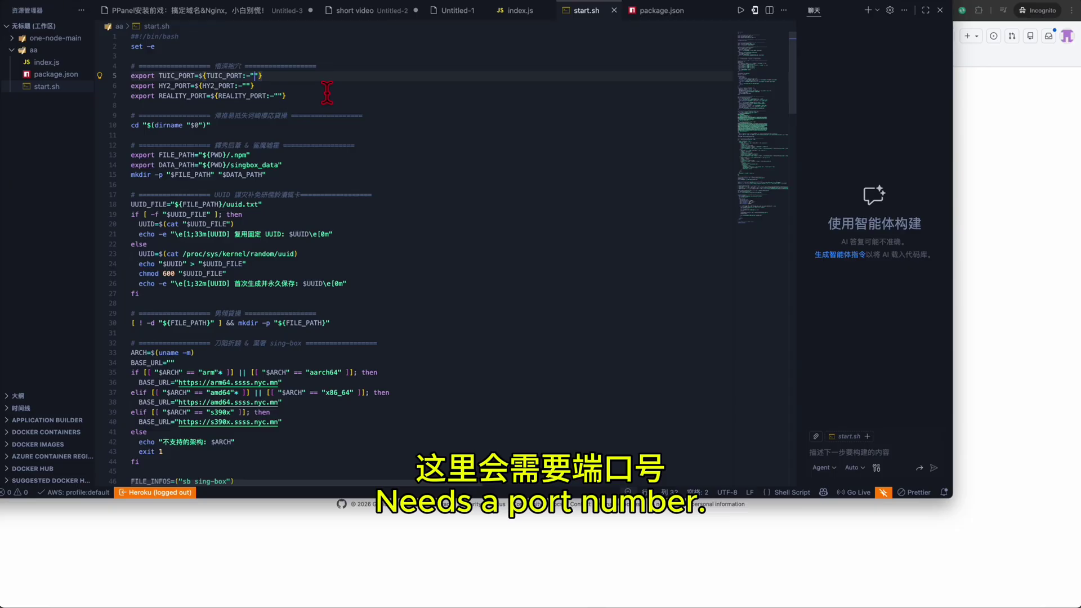
key(super+Tab)
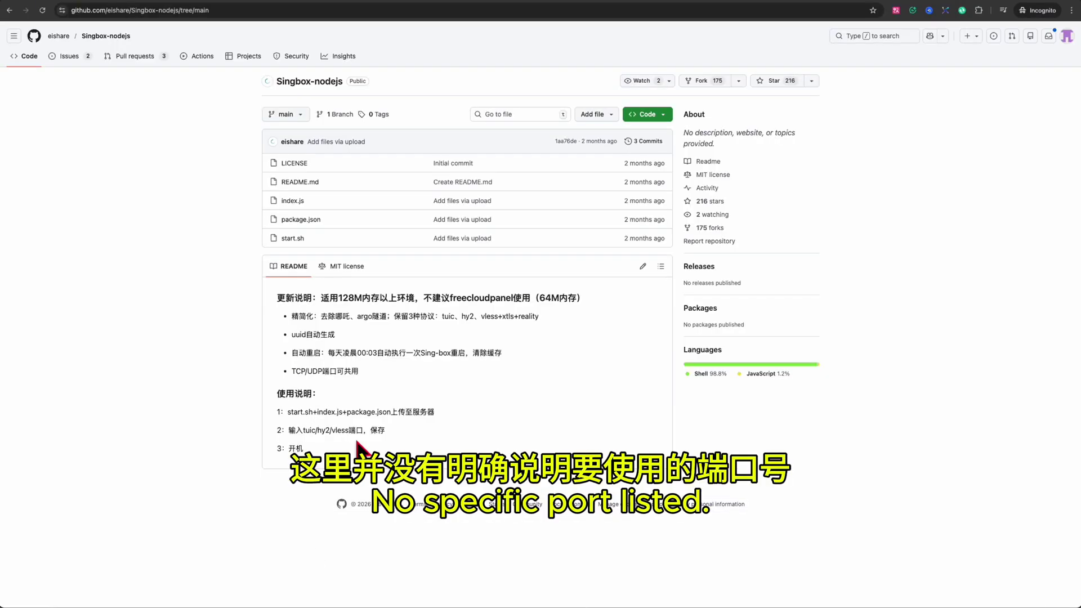
key(super+Tab)
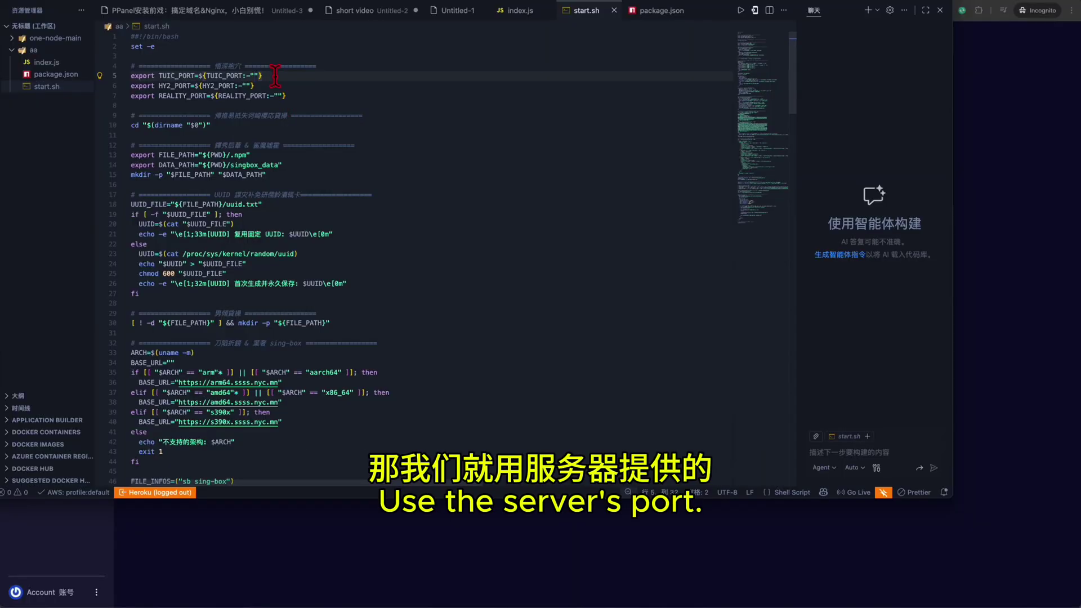
text(20179)
key(Down)
key(Down)
text(20179)
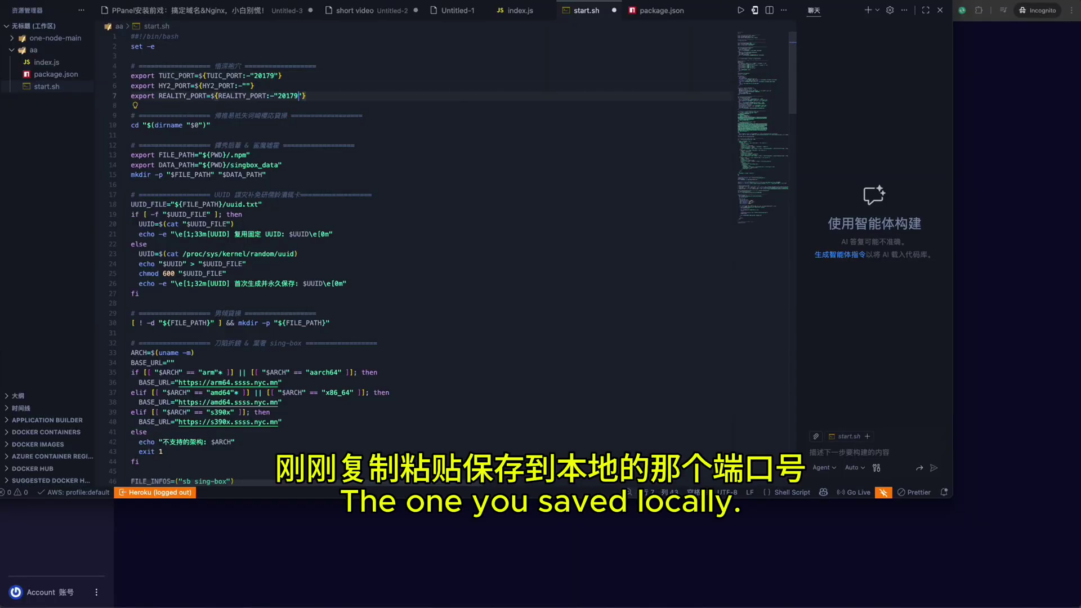
double_click(265, 75)
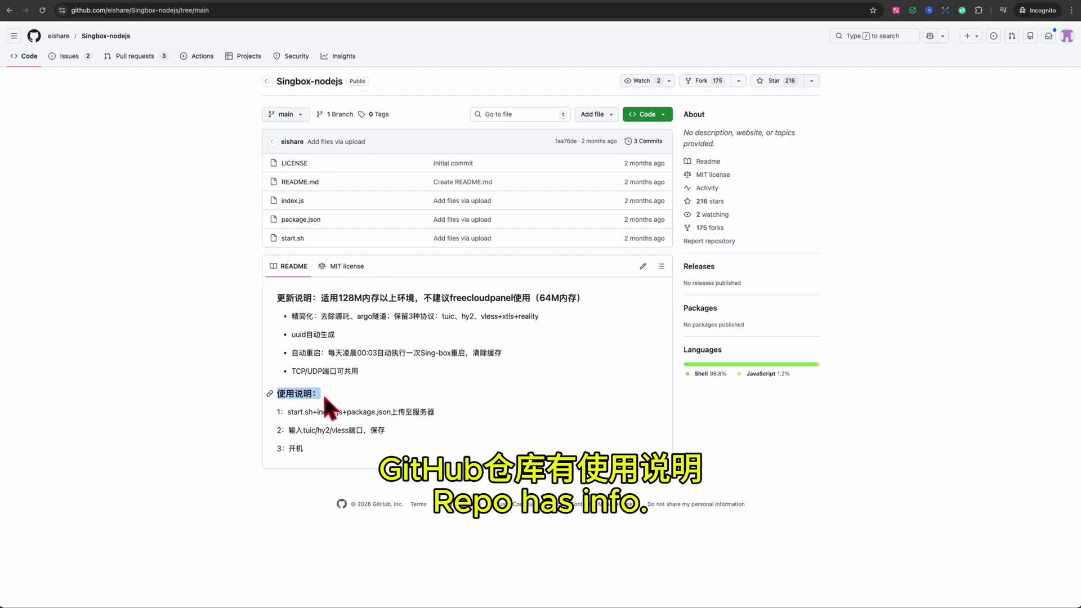
Step: Review the README's enter-ports, upload-files and start-server steps, then go to KataBump's Files section
drag(356, 430, 363, 431)
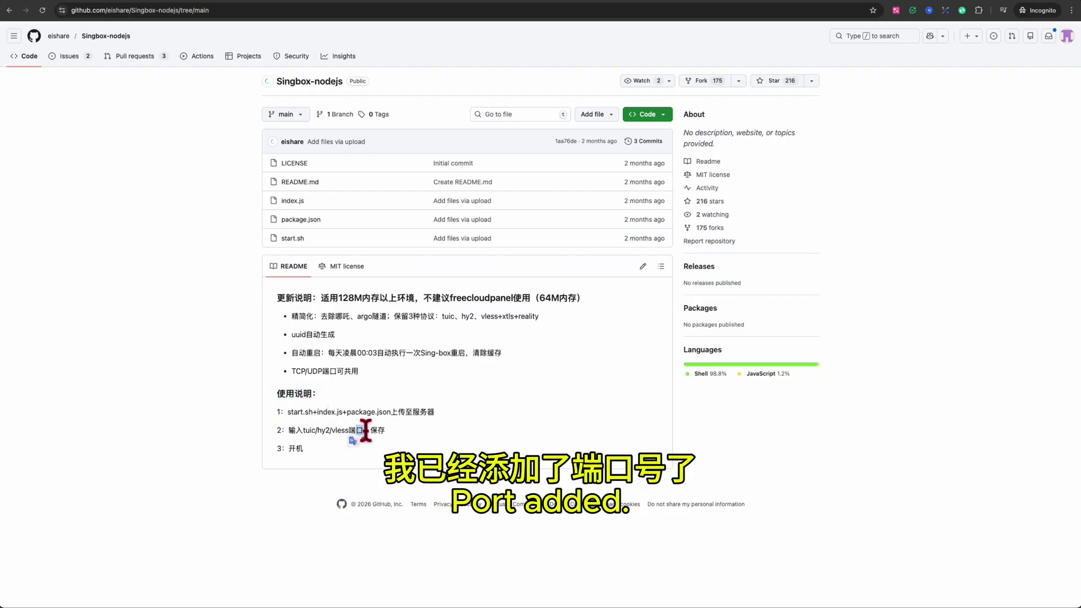
click(420, 439)
drag(288, 412, 434, 412)
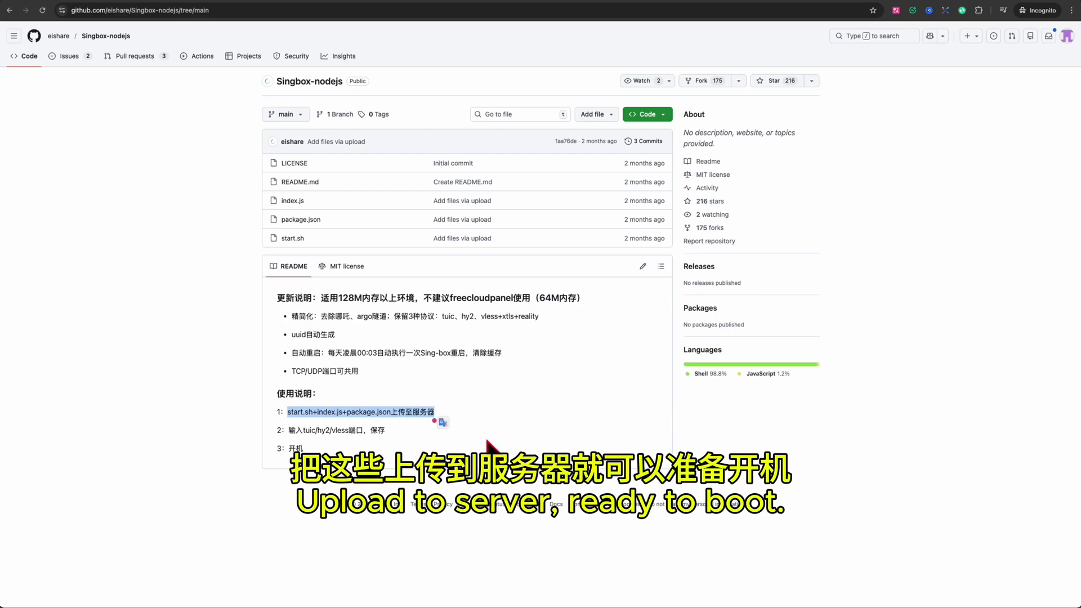
drag(288, 449, 303, 448)
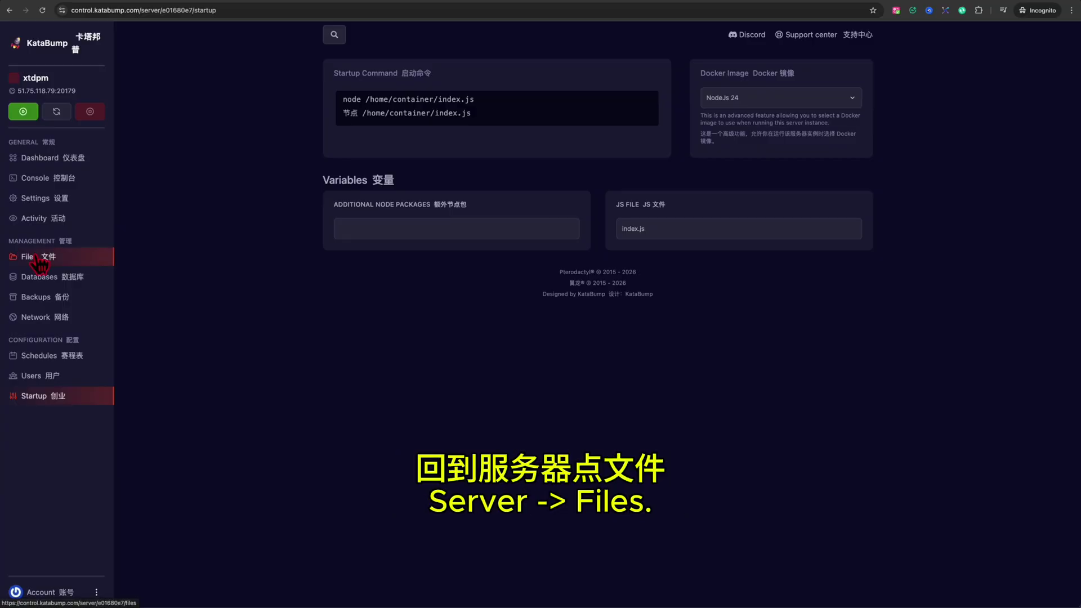
click(36, 258)
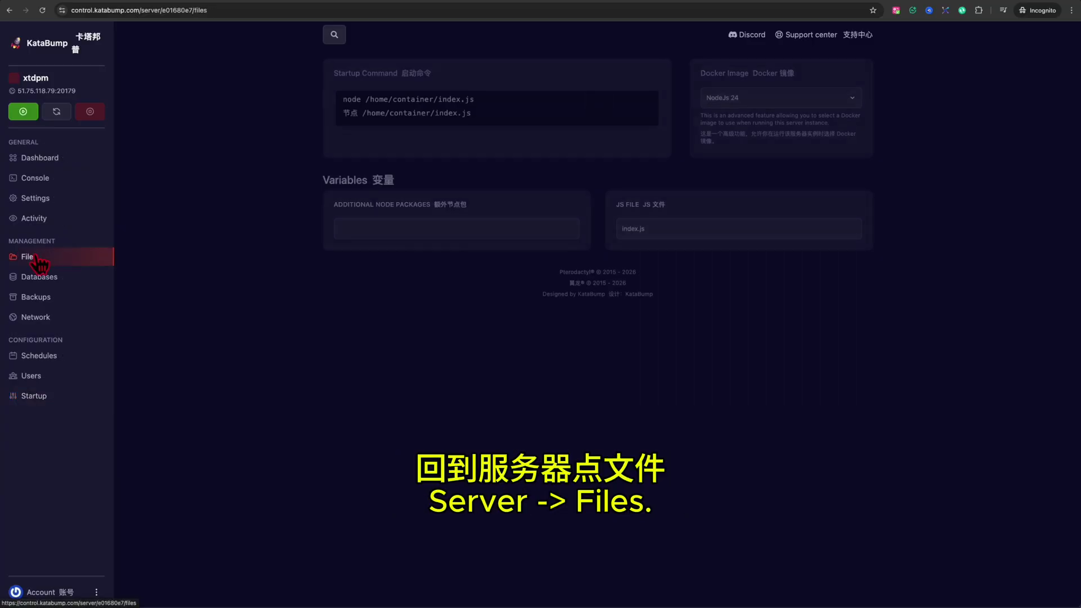
Step: Upload index.js, package.json and start.sh from the aa folder, then open start.sh in the panel editor
click(822, 80)
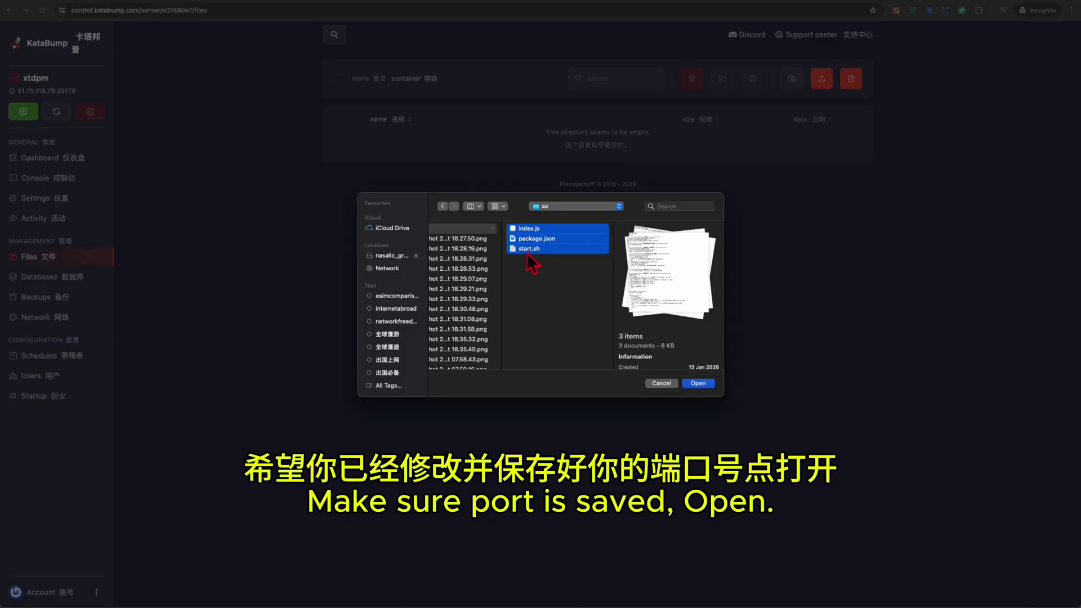
click(698, 384)
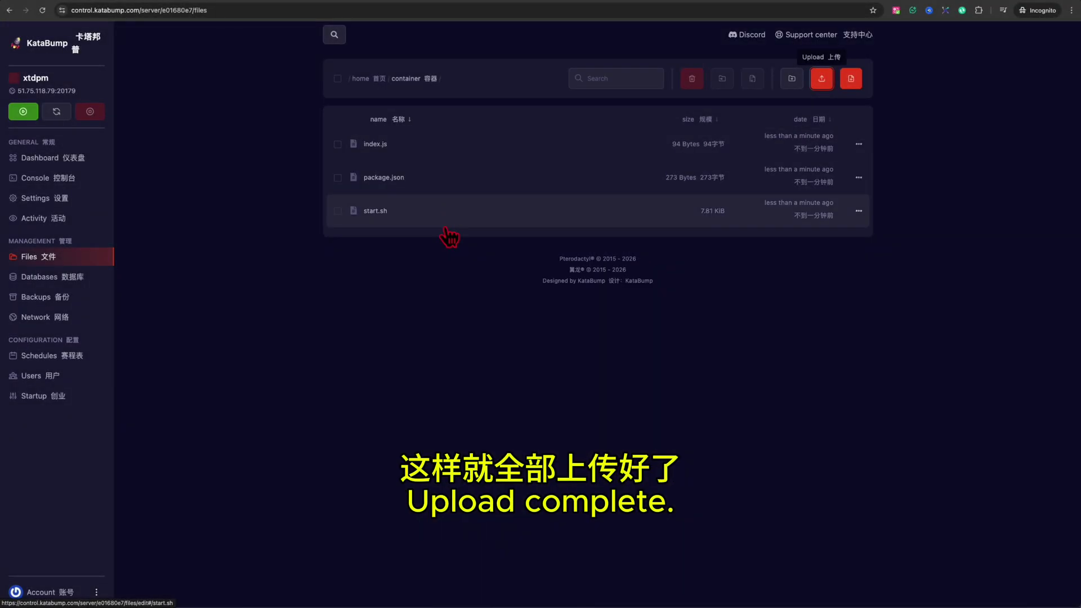
click(376, 212)
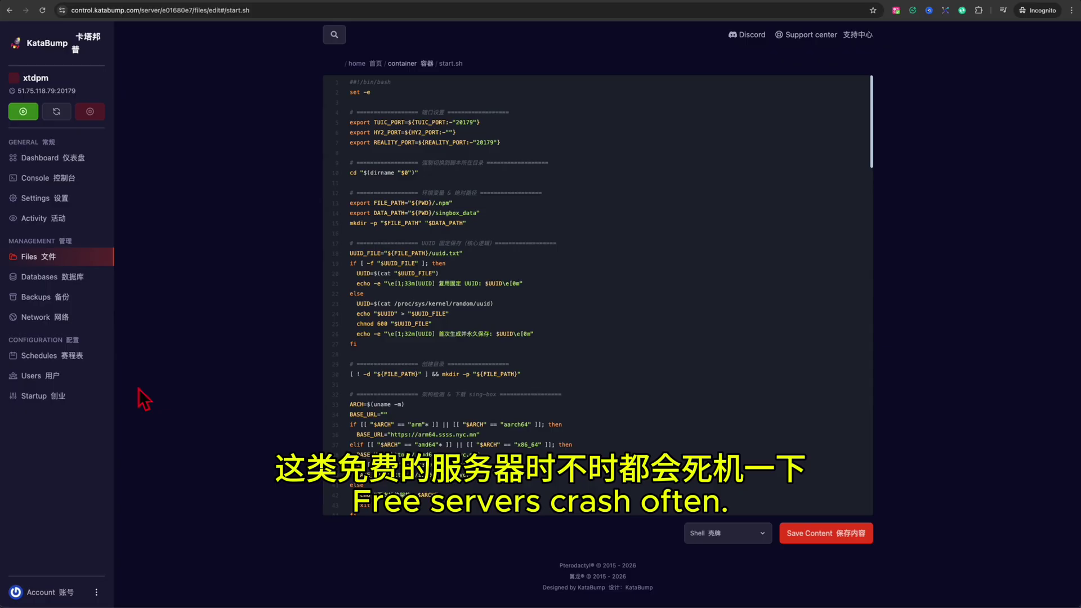
Step: Create a schedule named mxtdp with Minute set to */10 and view its details
click(74, 363)
click(806, 78)
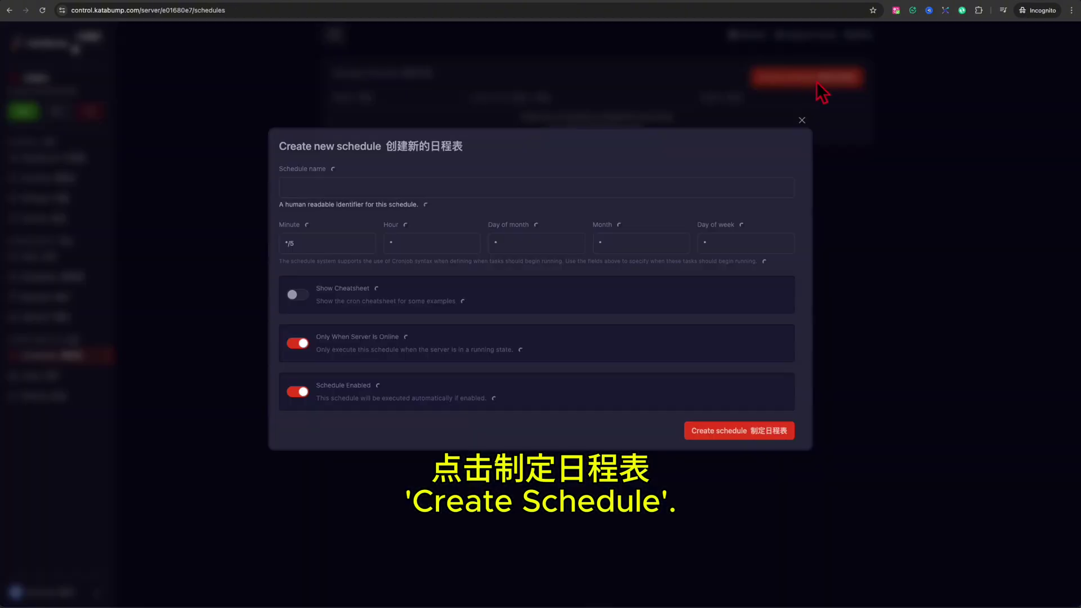
double_click(337, 178)
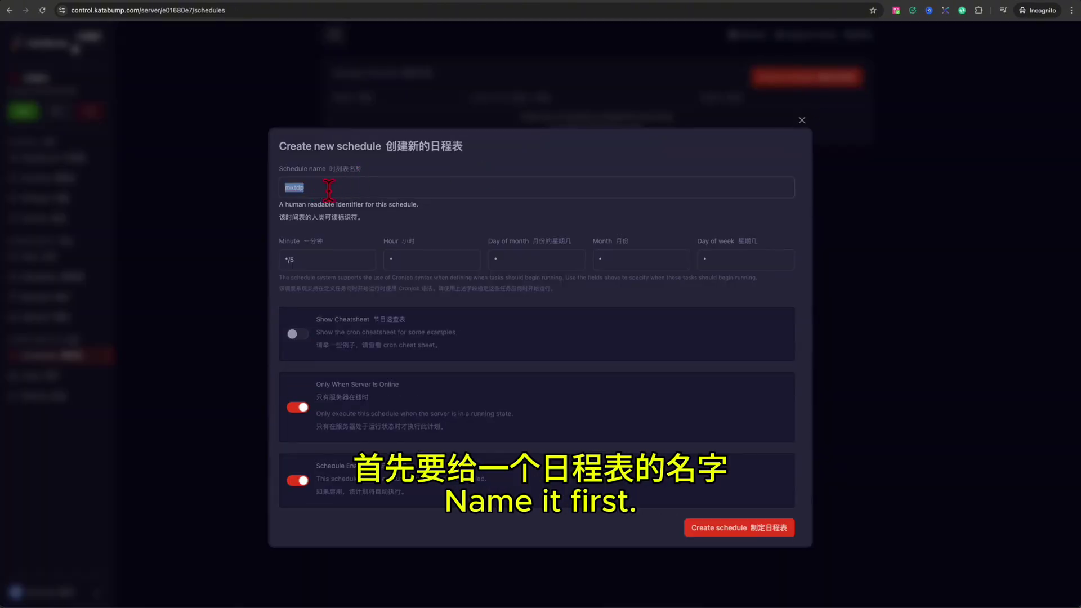
click(363, 187)
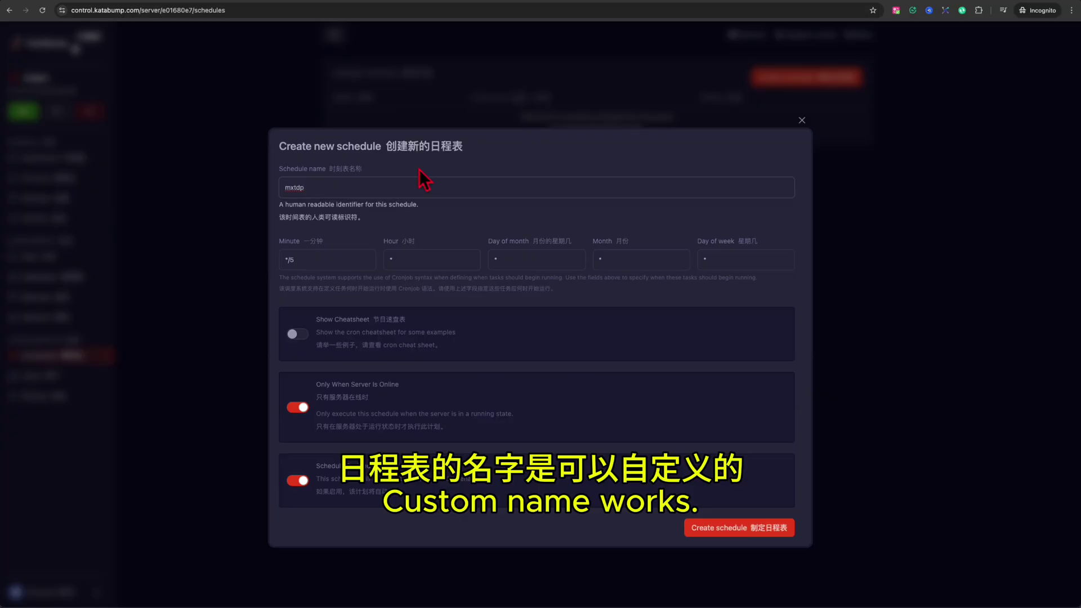
key(Tab)
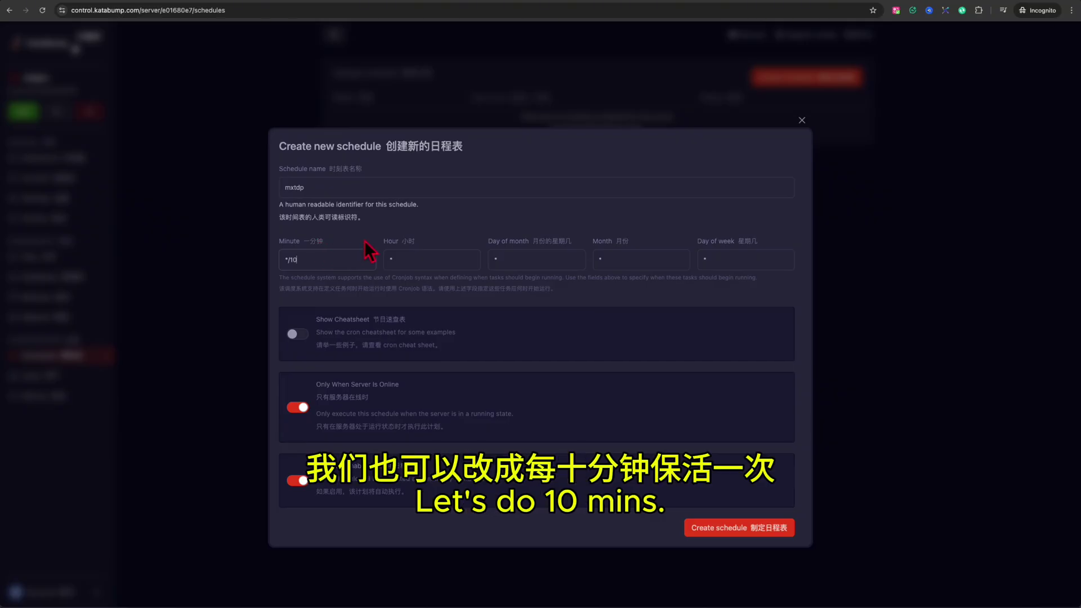
click(741, 530)
click(815, 122)
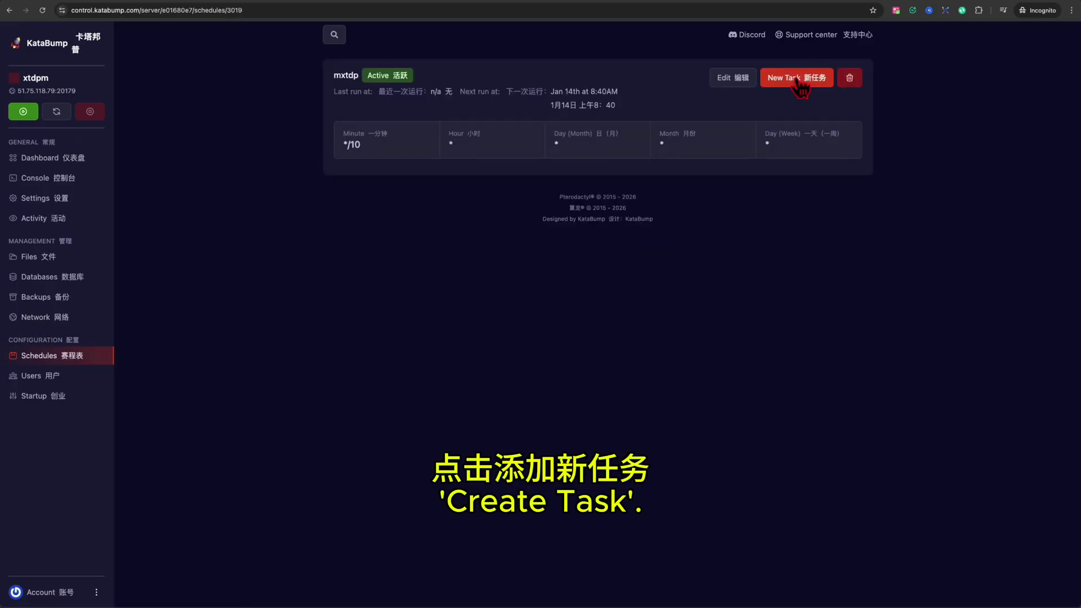
Step: Add an mxtdp task sending the 'Start the server' power action, with Continue on Failure enabled
click(798, 81)
click(365, 178)
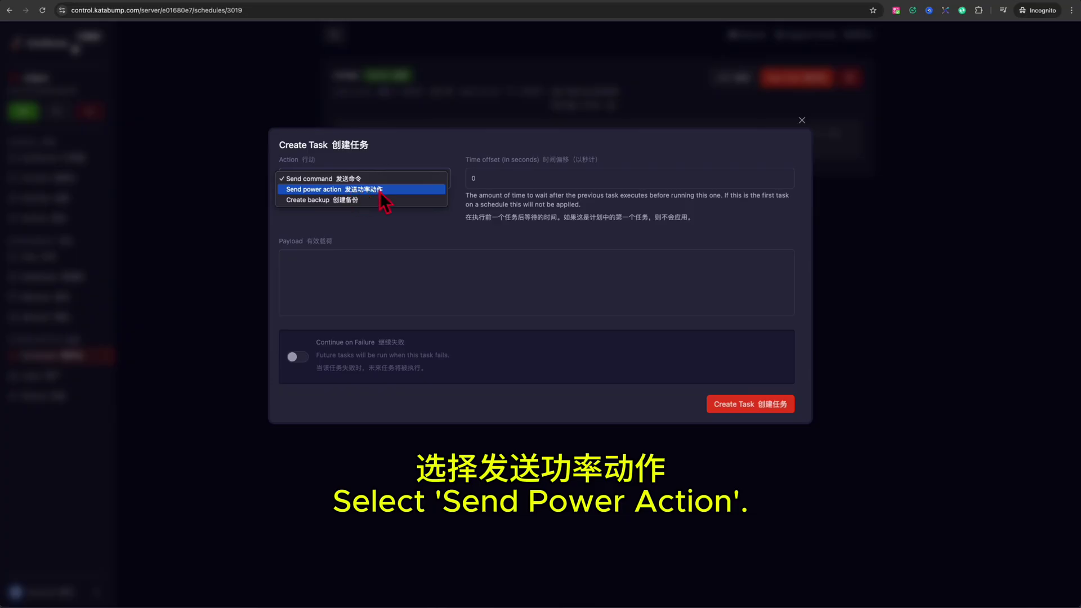
click(339, 192)
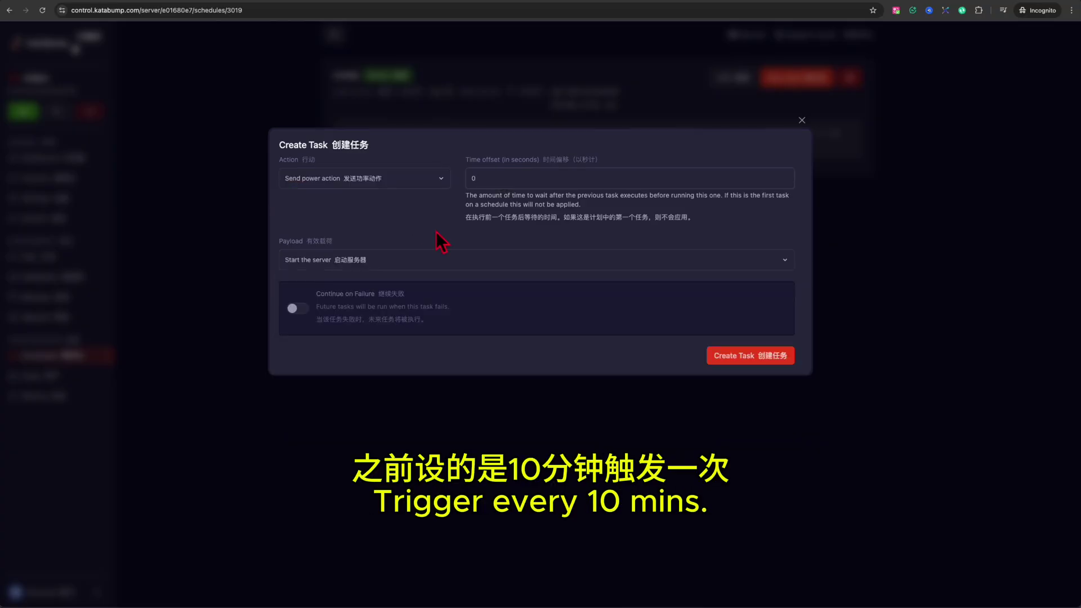
click(301, 309)
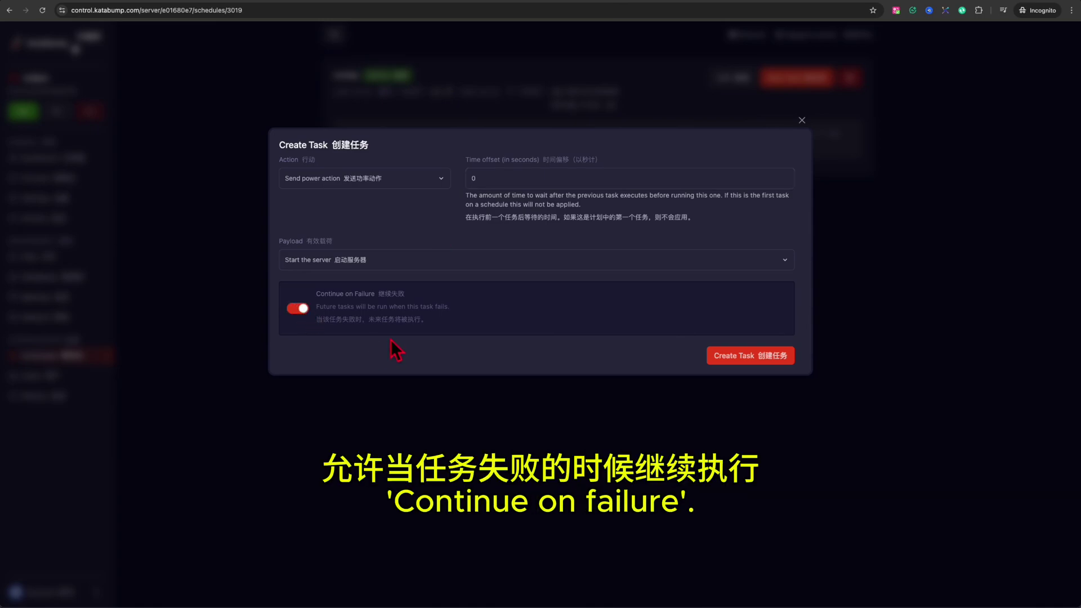
click(767, 356)
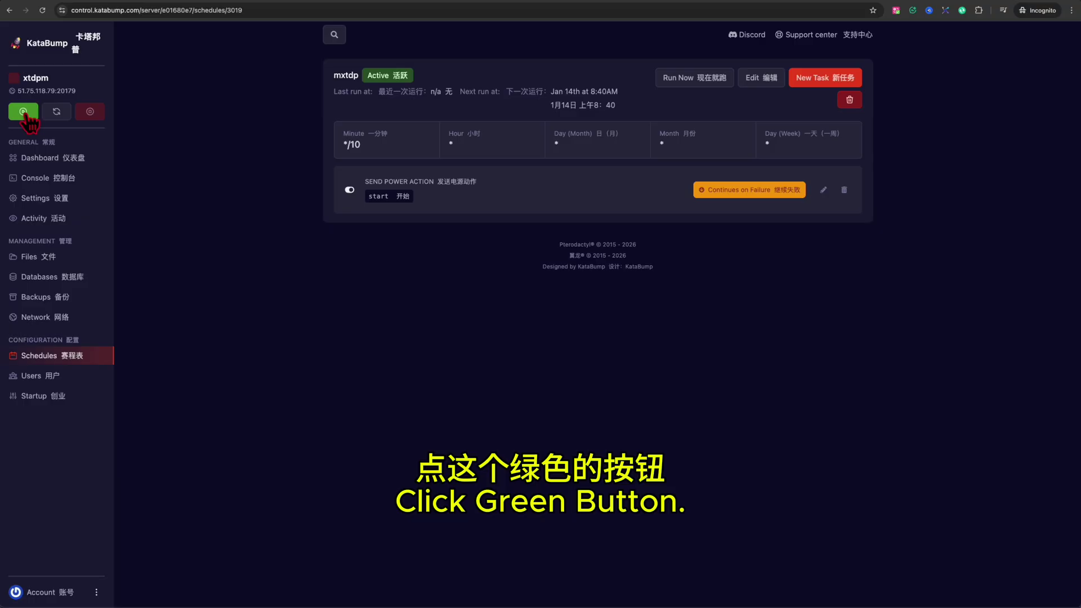
Step: Start the xtdpm server, confirm the Dashboard shows Online, and bring up the Console
click(23, 111)
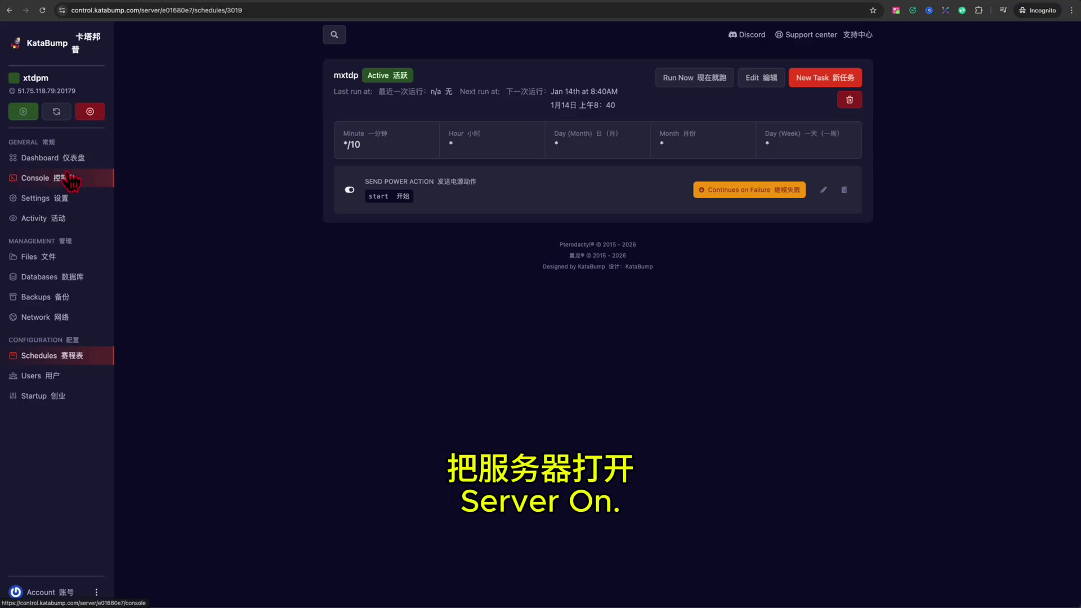
click(43, 163)
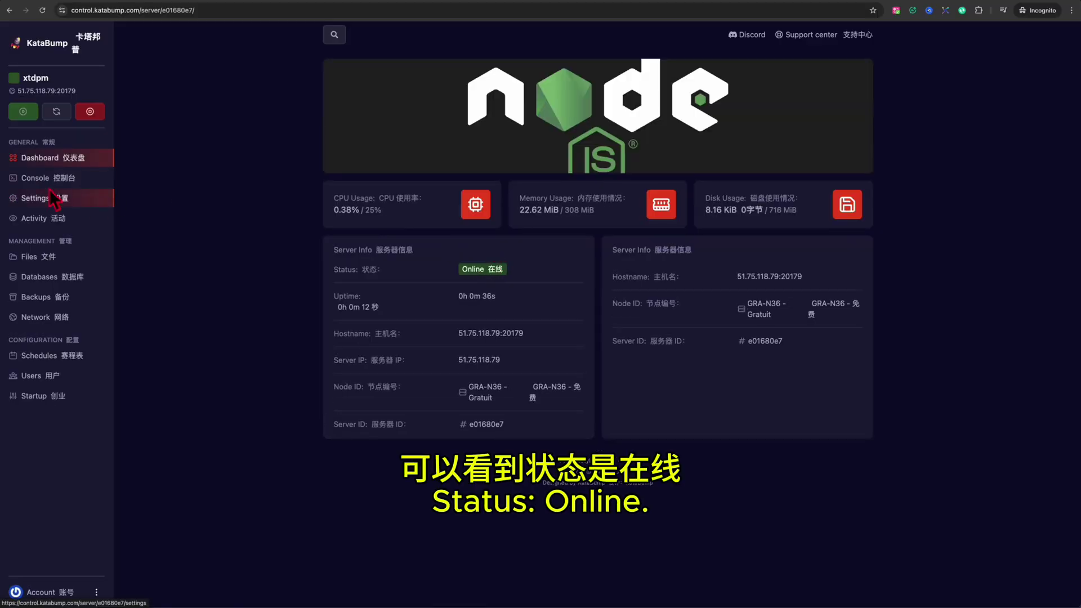
click(57, 180)
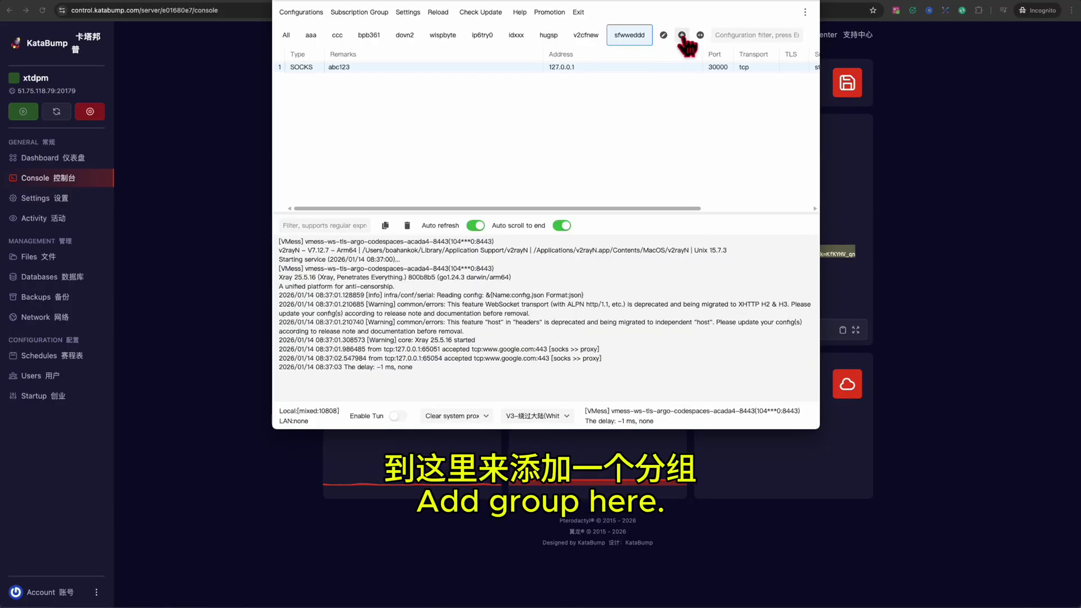
Step: Create a new v2rayN subscription group with the remark 'wrqz'
click(681, 35)
click(635, 200)
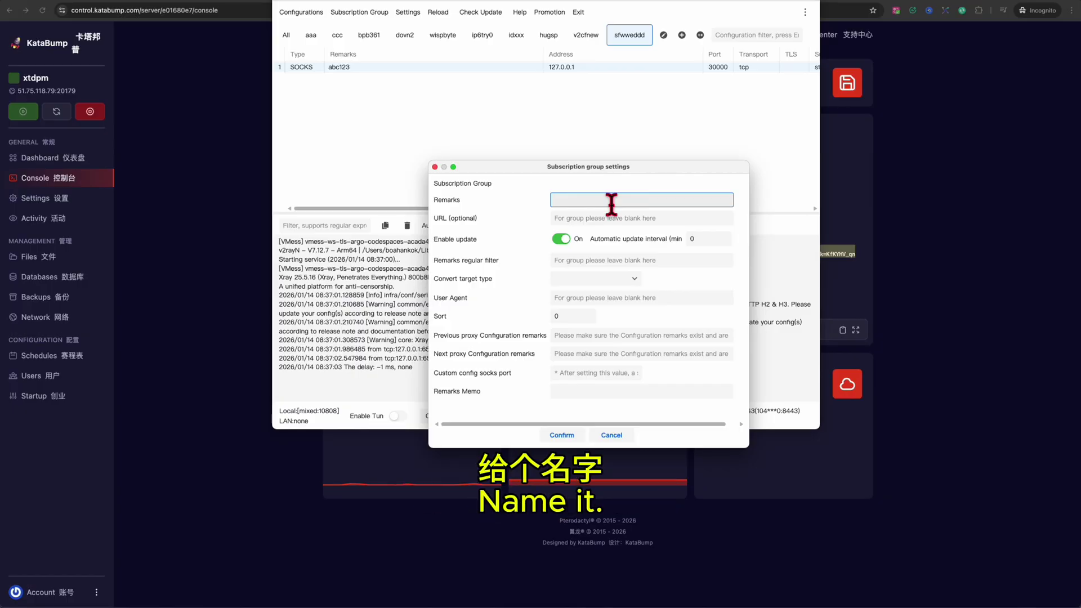
text(wrqz)
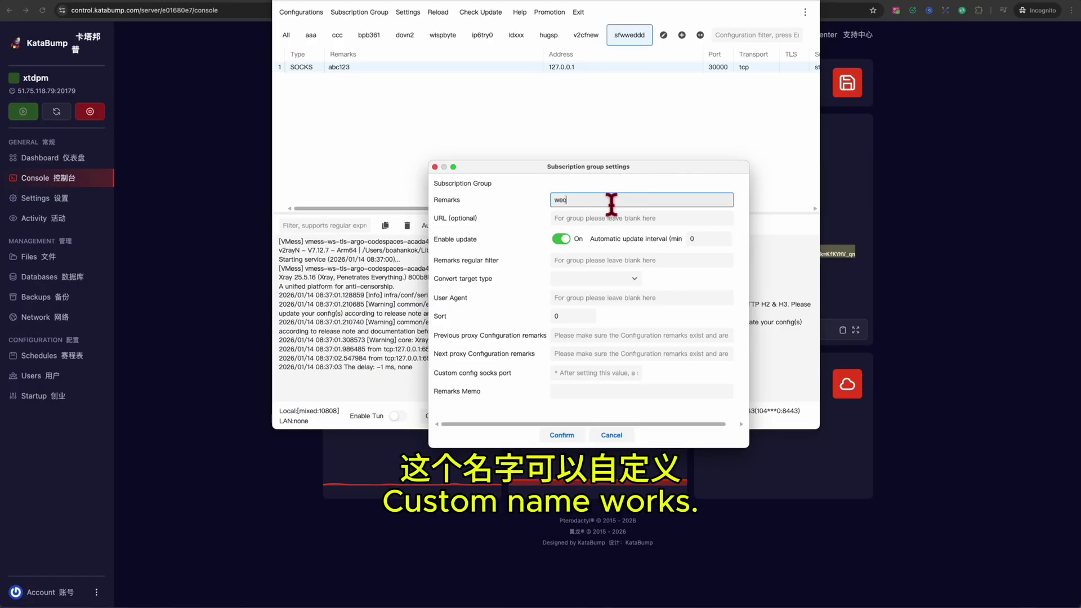
click(562, 435)
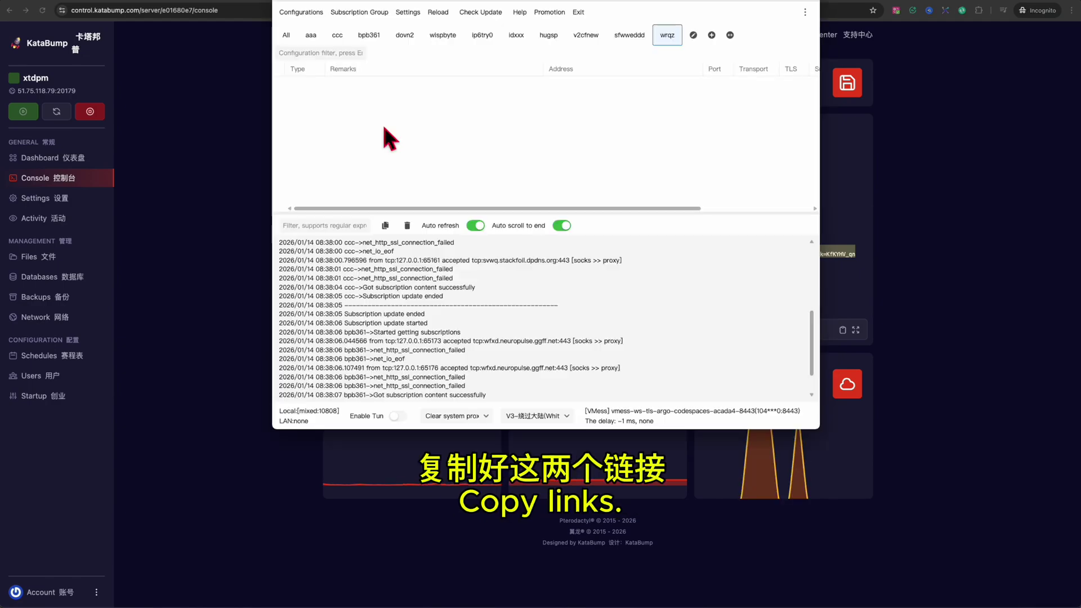
Step: Import the TUIC and VLESS links from the clipboard and test both nodes' real delay
key(ctrl+v)
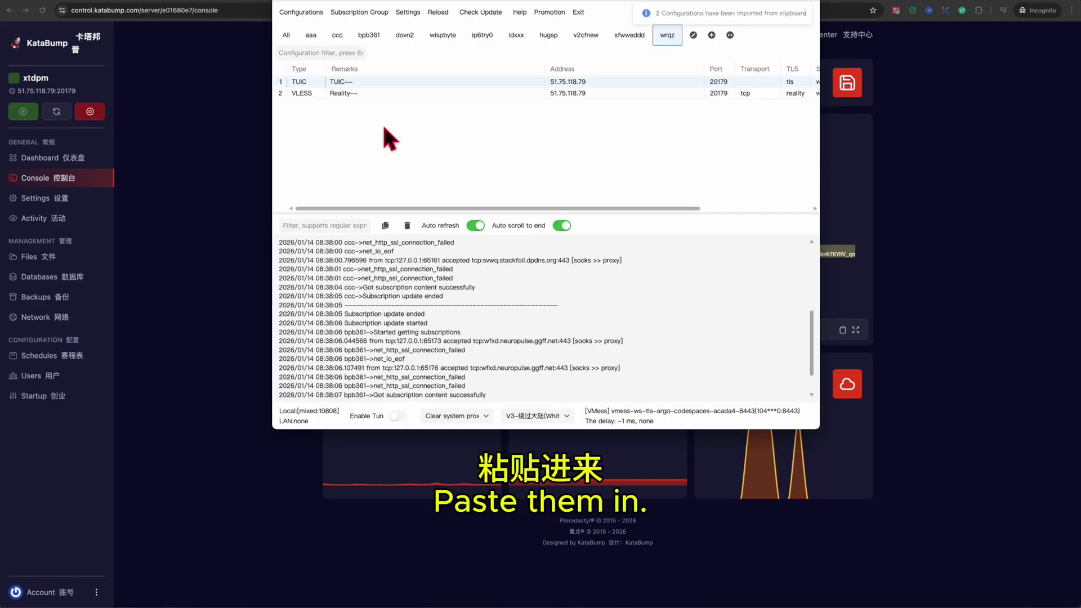
key(ctrl+a)
right_click(485, 93)
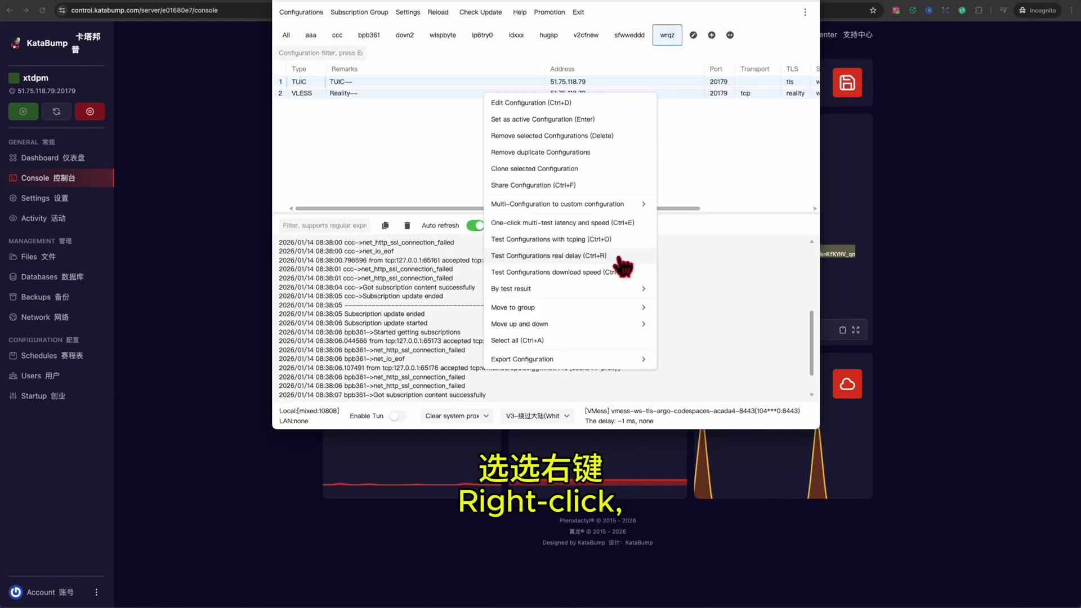
click(620, 257)
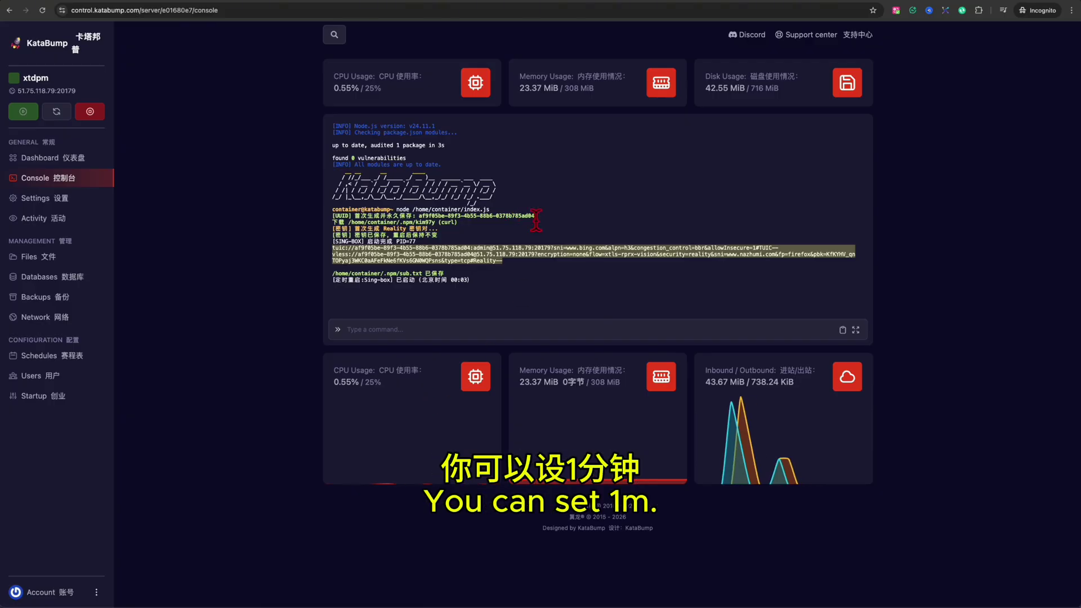
click(59, 359)
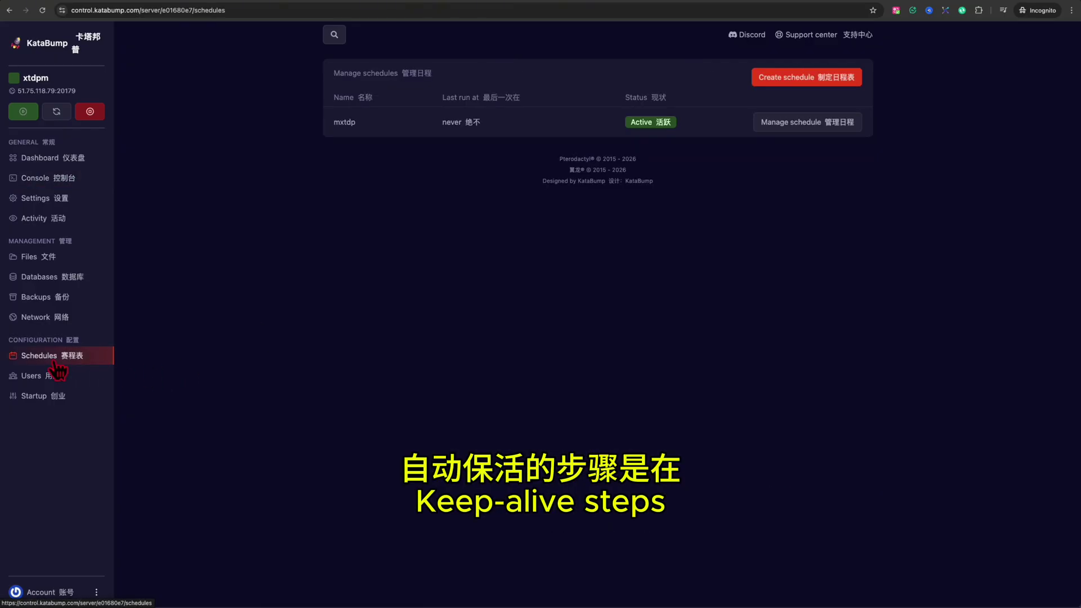
click(55, 179)
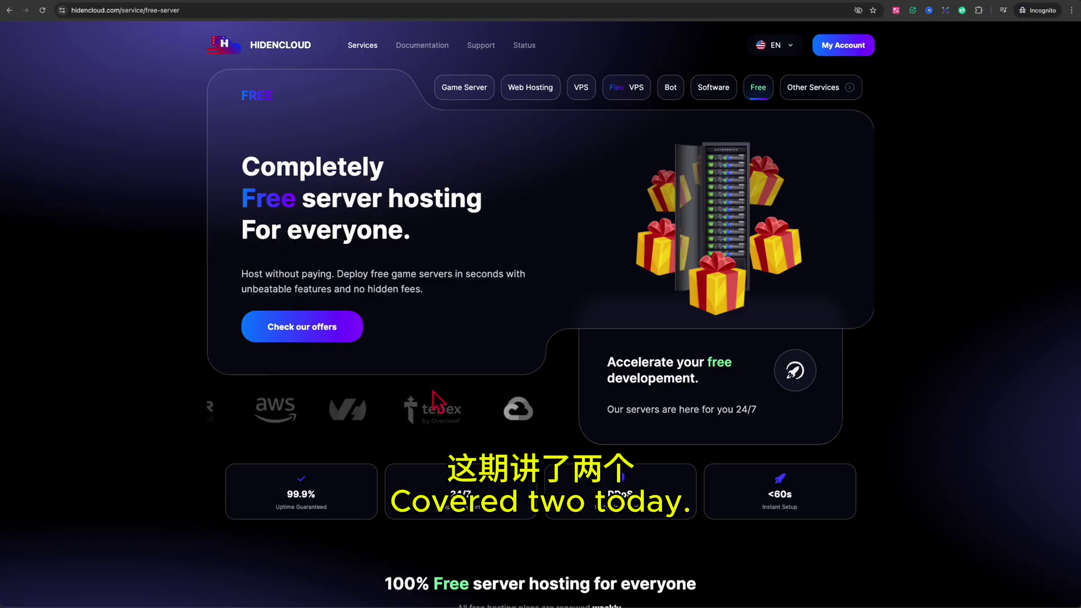
scroll(579, 415, down, 8)
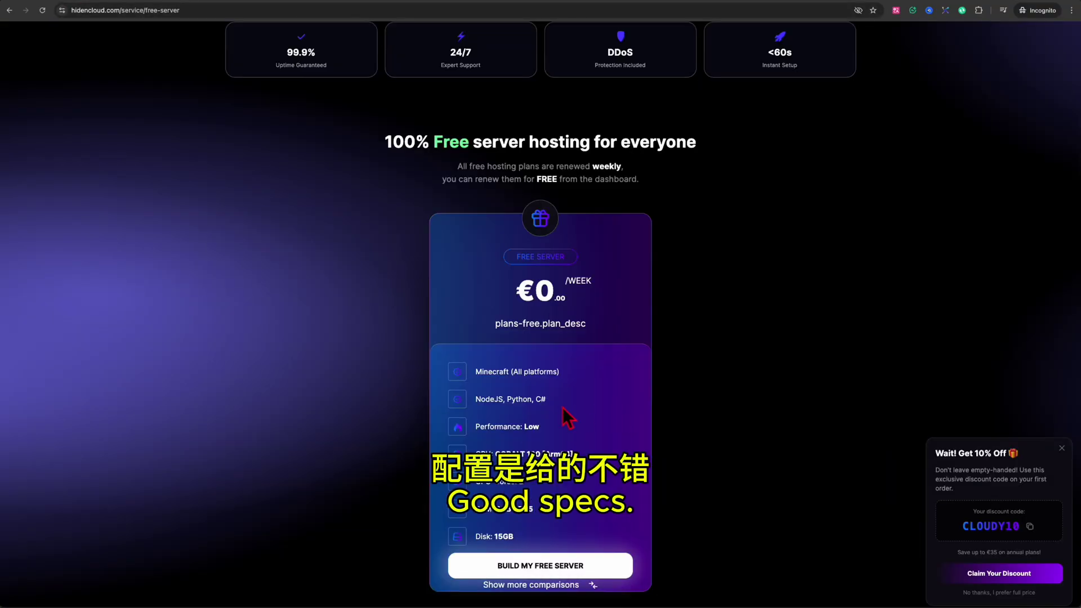
scroll(751, 529, up, 8)
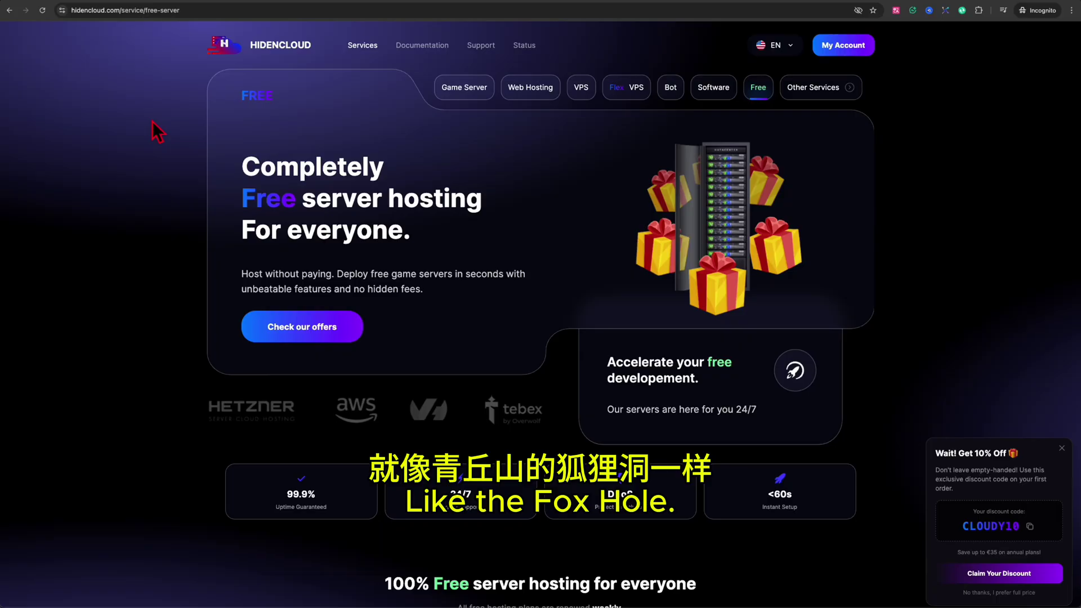
scroll(210, 181, down, 10)
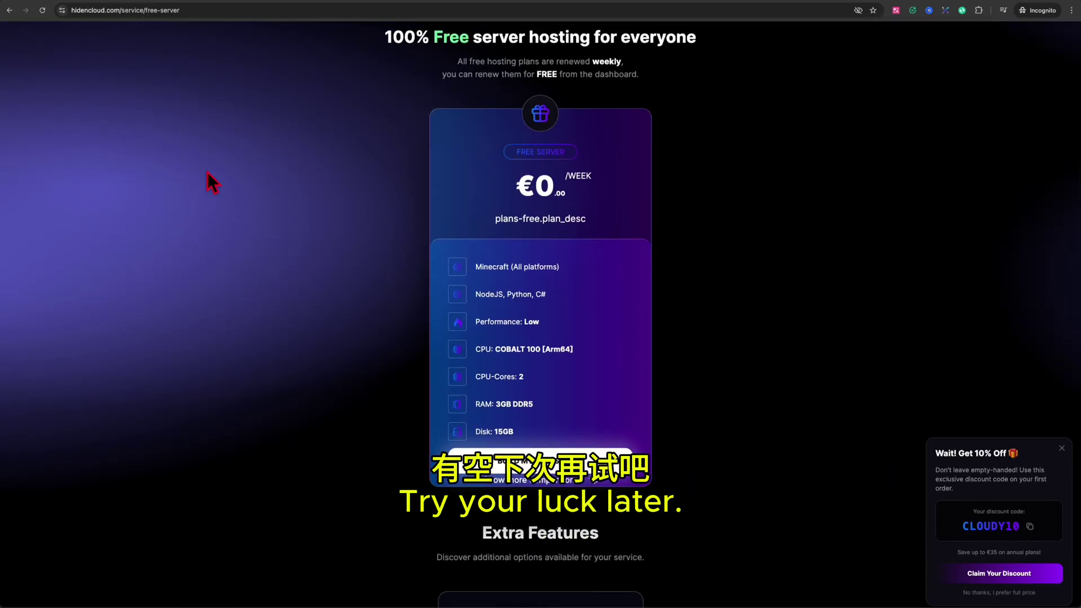
scroll(757, 259, up, 10)
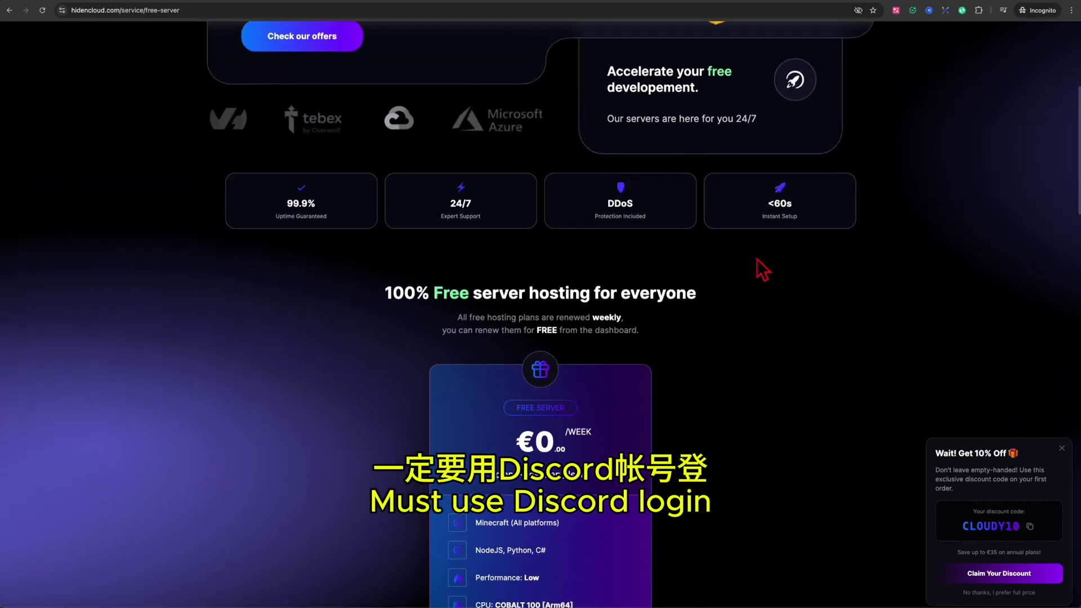
scroll(760, 268, down, 10)
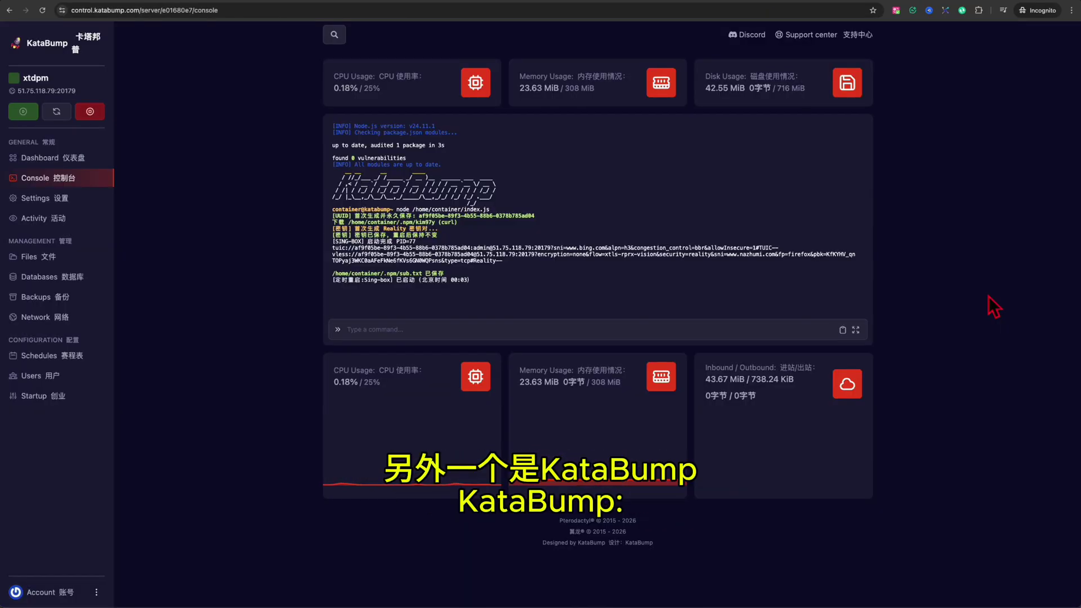
Step: Show the xtdpm server's General tab with its 4-day renewal and 2026-01-17 expiry
drag(334, 76, 426, 77)
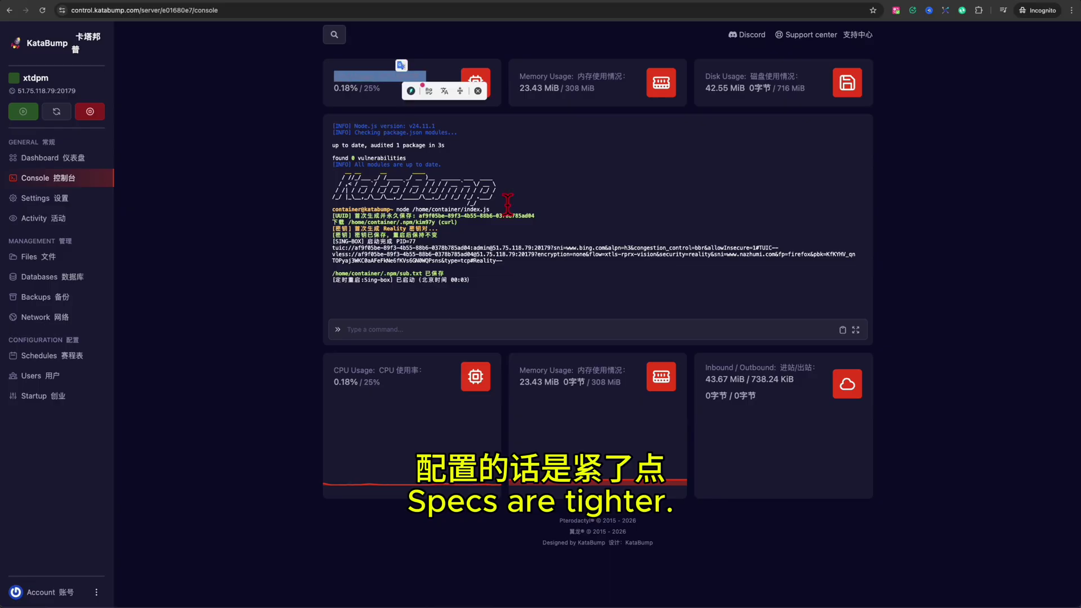
click(558, 188)
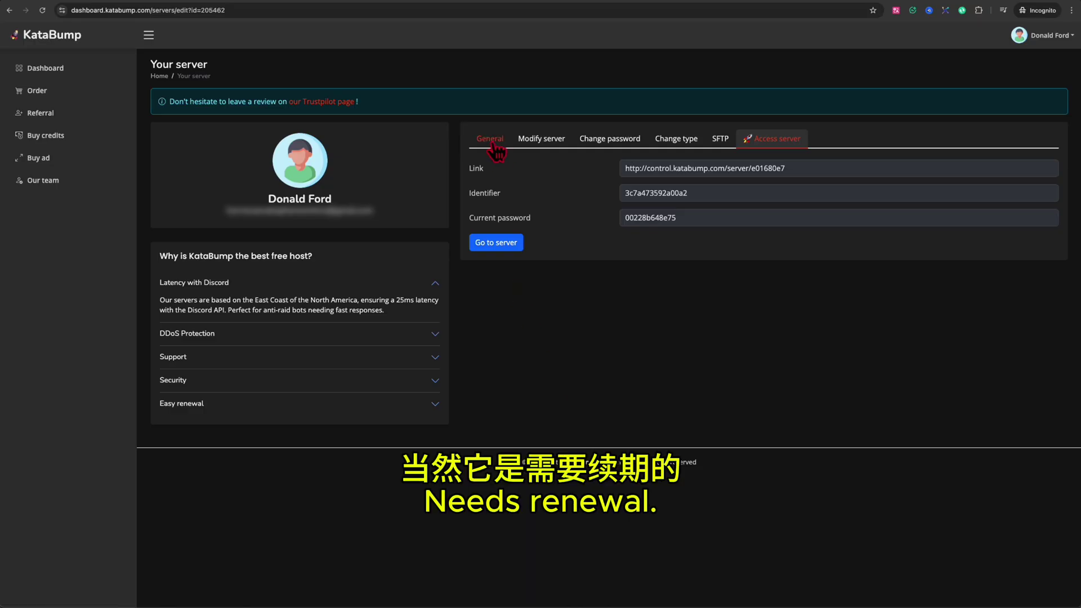
click(493, 145)
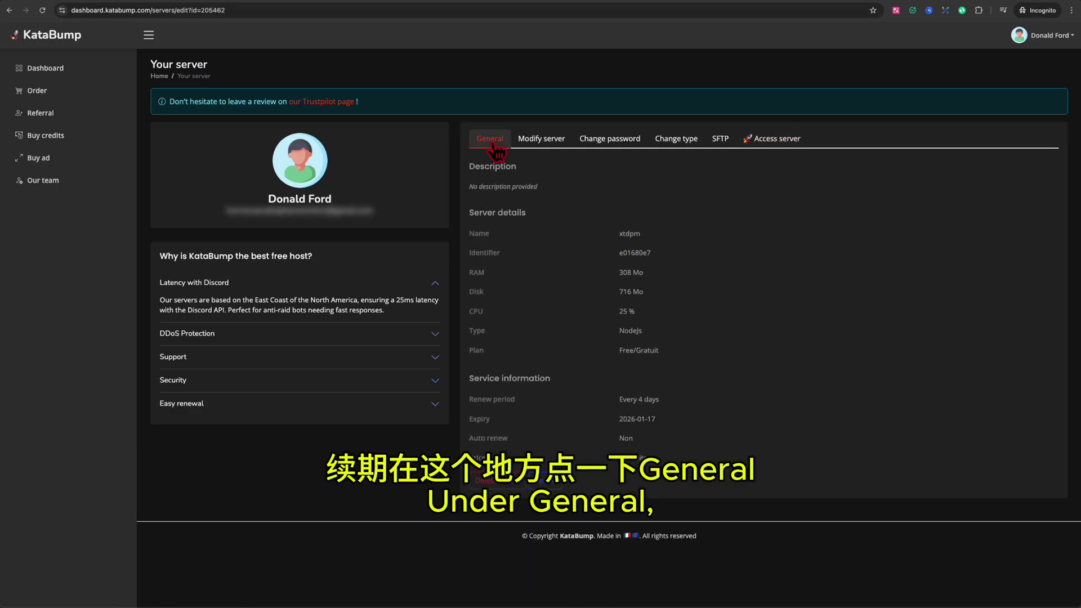